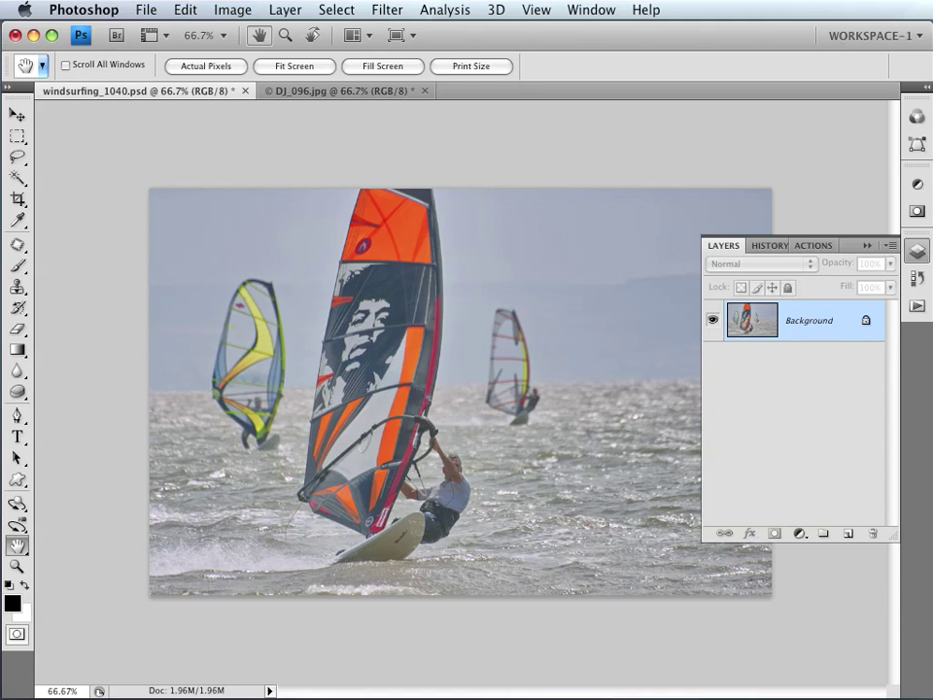
- Check the photo's image size and keep it unchanged
{"action": "left_click", "coordinate": [231, 9]}
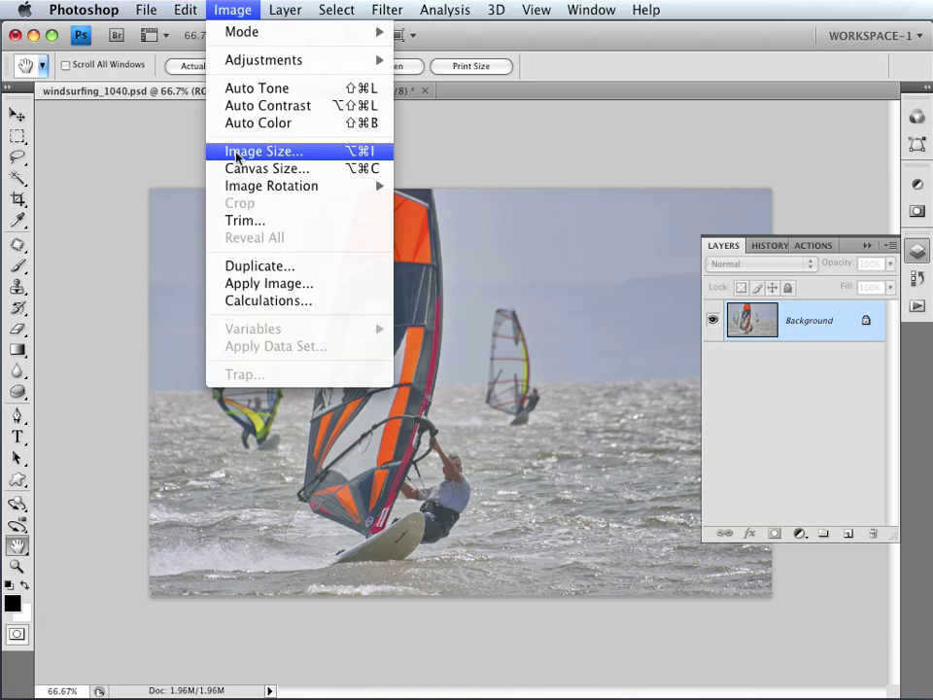
{"action": "left_click", "coordinate": [238, 152]}
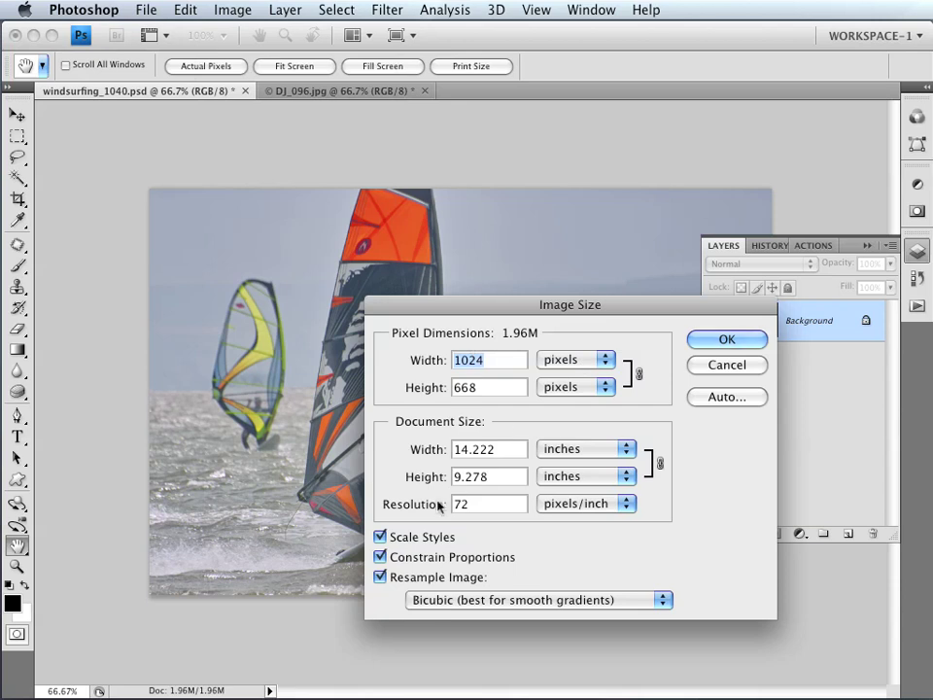
{"action": "left_click", "coordinate": [725, 339]}
- Add a new empty layer named logo above the Background
{"action": "left_click", "coordinate": [851, 533]}
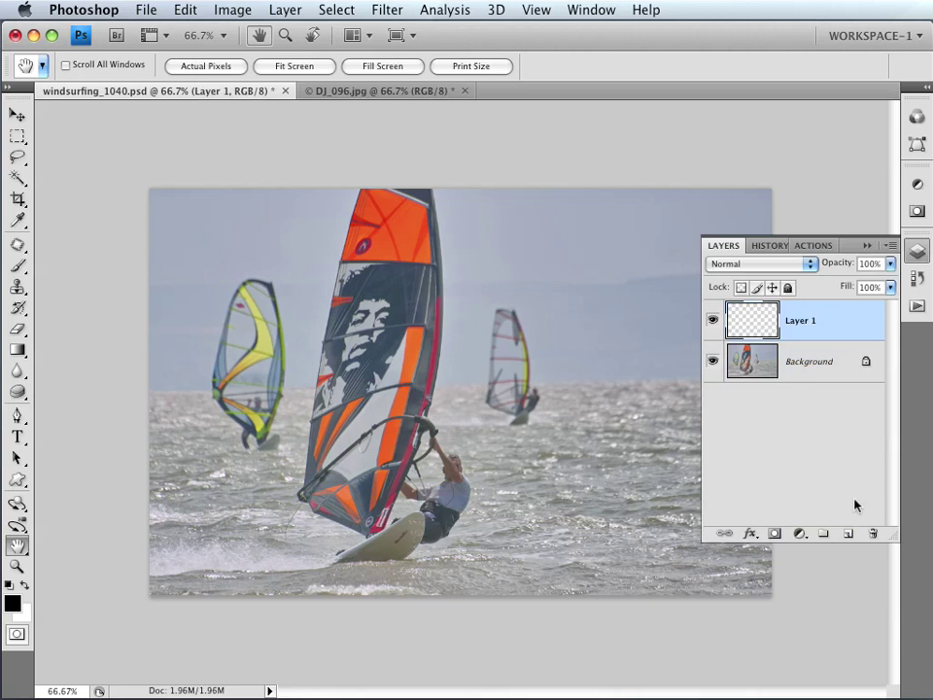
{"action": "double_click", "coordinate": [800, 320]}
{"action": "type", "text": "logo"}
{"action": "key", "text": "Return"}
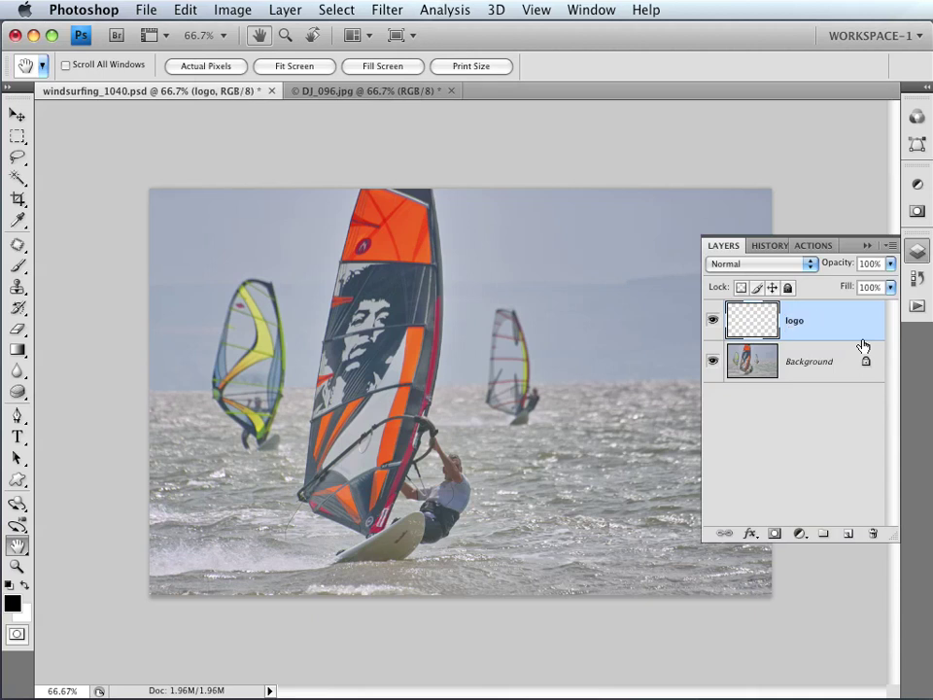
{"action": "left_click", "coordinate": [17, 141]}
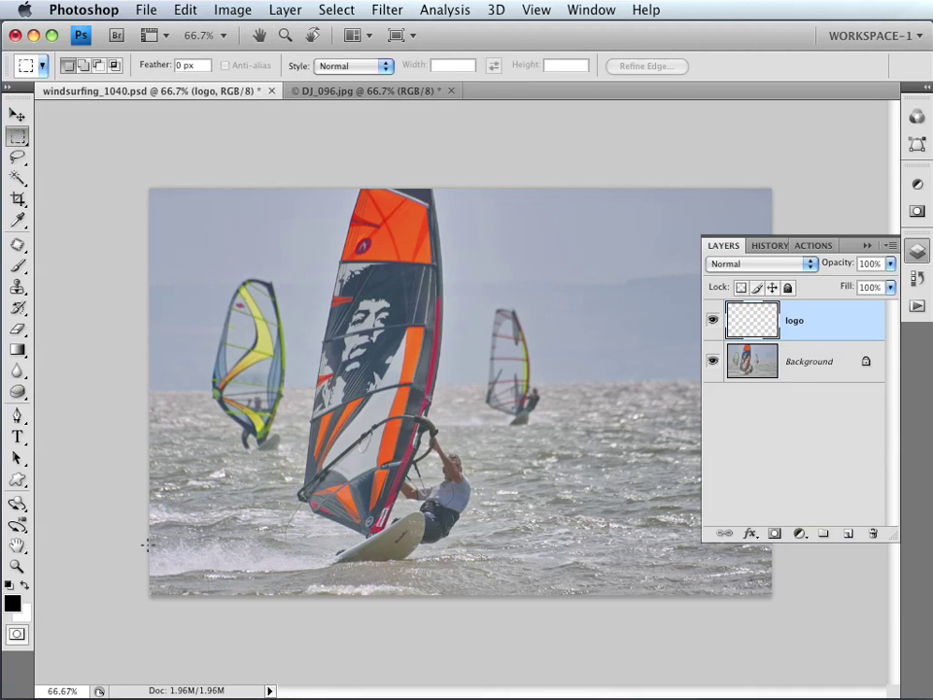
- Fill a strip along the bottom of the photo with black, then deselect
{"action": "left_click_drag", "start_coordinate": [148, 544], "coordinate": [767, 591]}
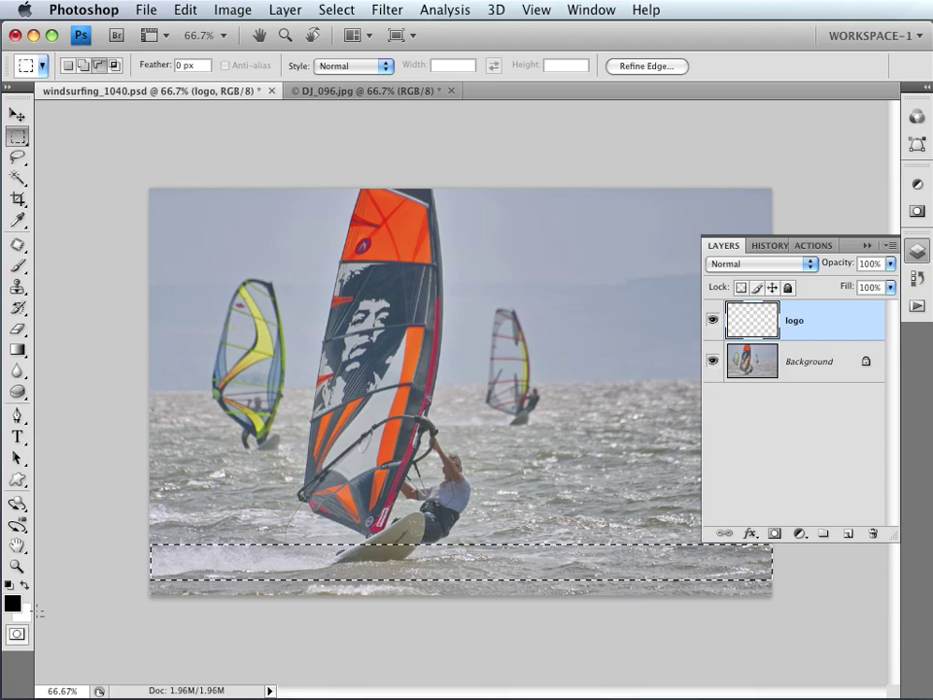
{"action": "key", "text": "alt+BackSpace"}
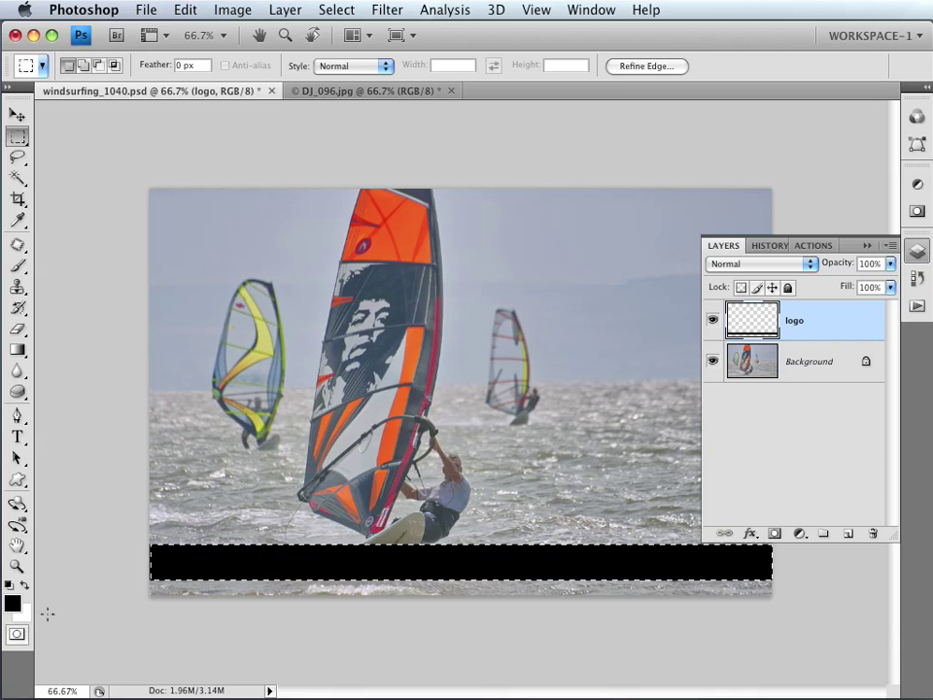
{"action": "key", "text": "super+d"}
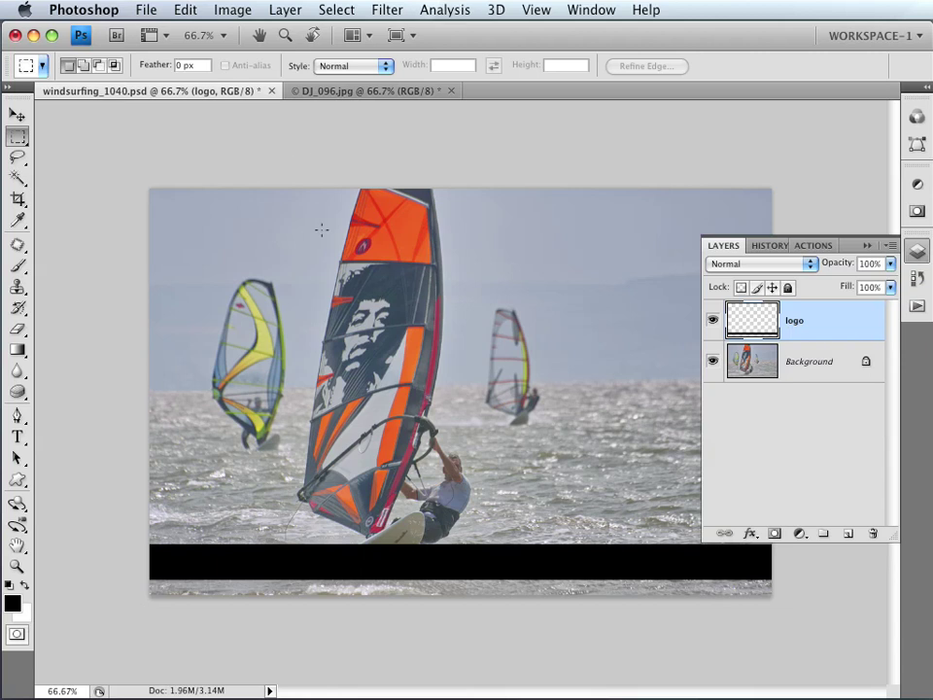
- Open davro-lens.jpg from recent files, select and copy the whole image, then close it
{"action": "left_click", "coordinate": [145, 12]}
{"action": "mouse_move", "coordinate": [286, 100]}
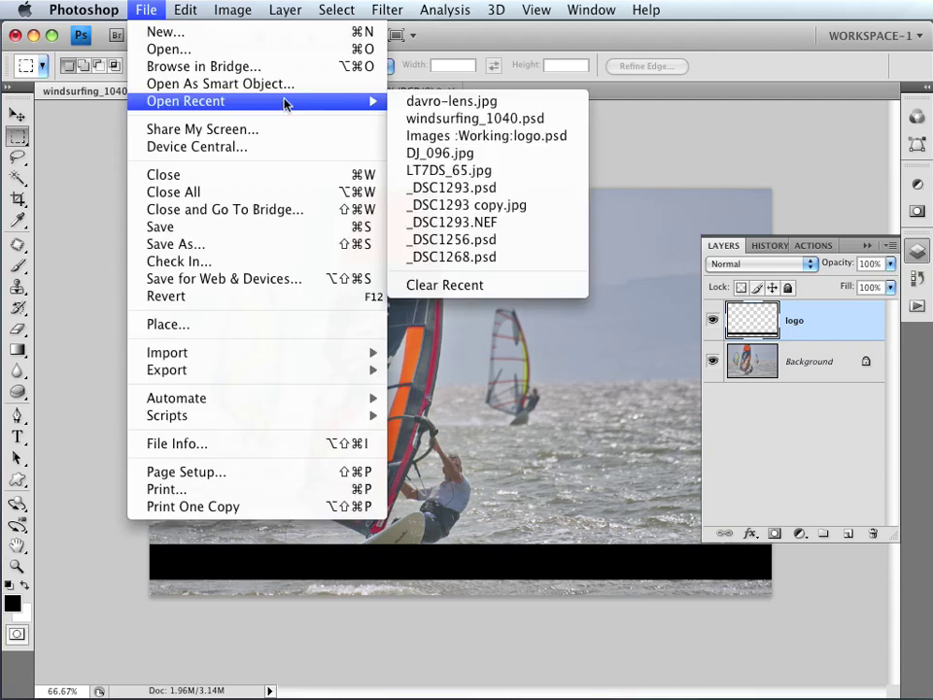
{"action": "left_click", "coordinate": [483, 99]}
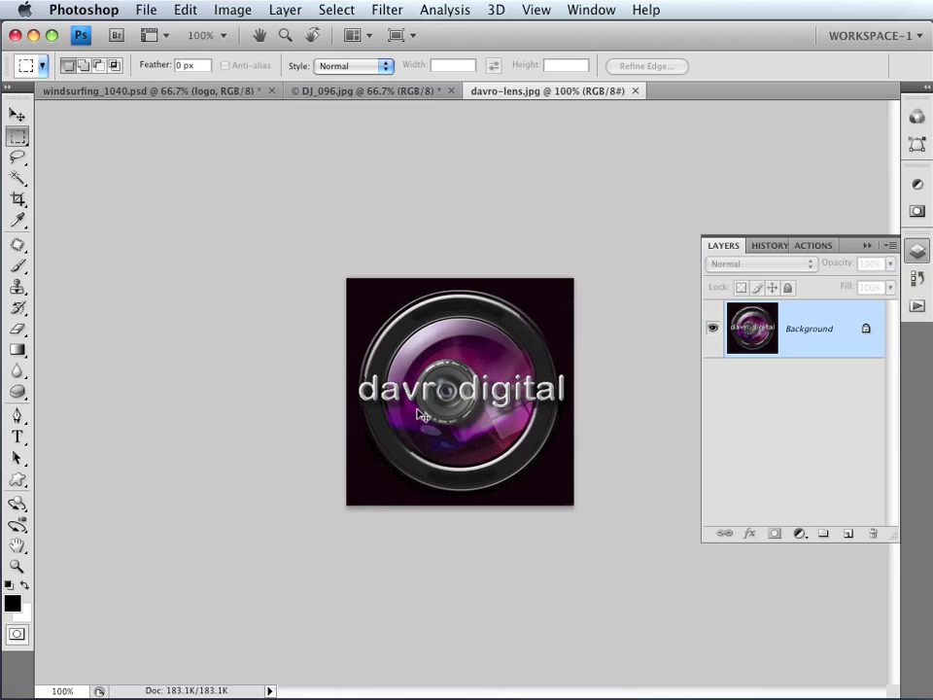
{"action": "key", "text": "super+a"}
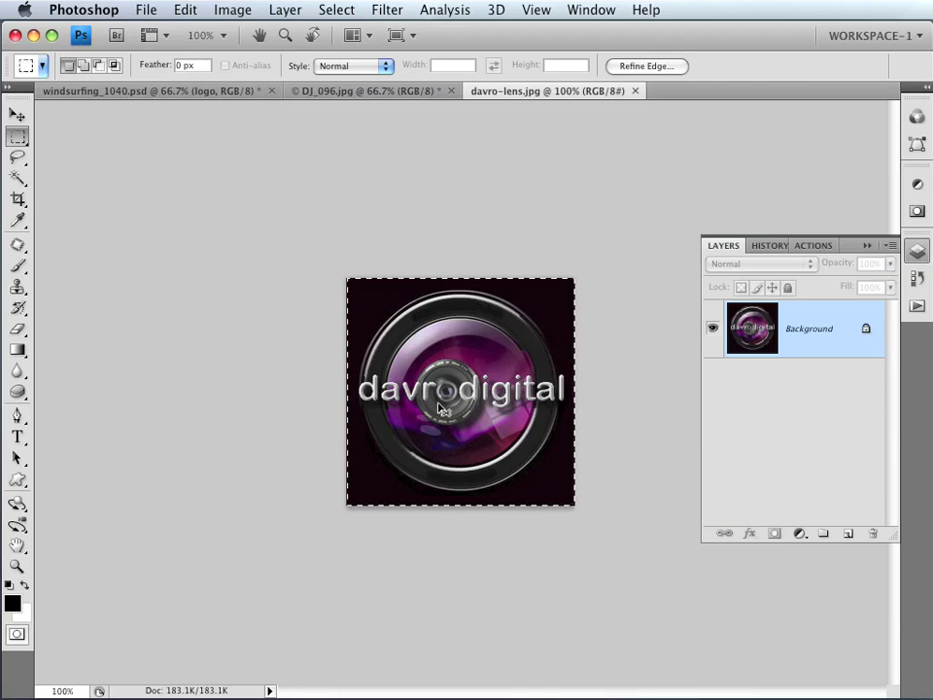
{"action": "left_click", "coordinate": [636, 90]}
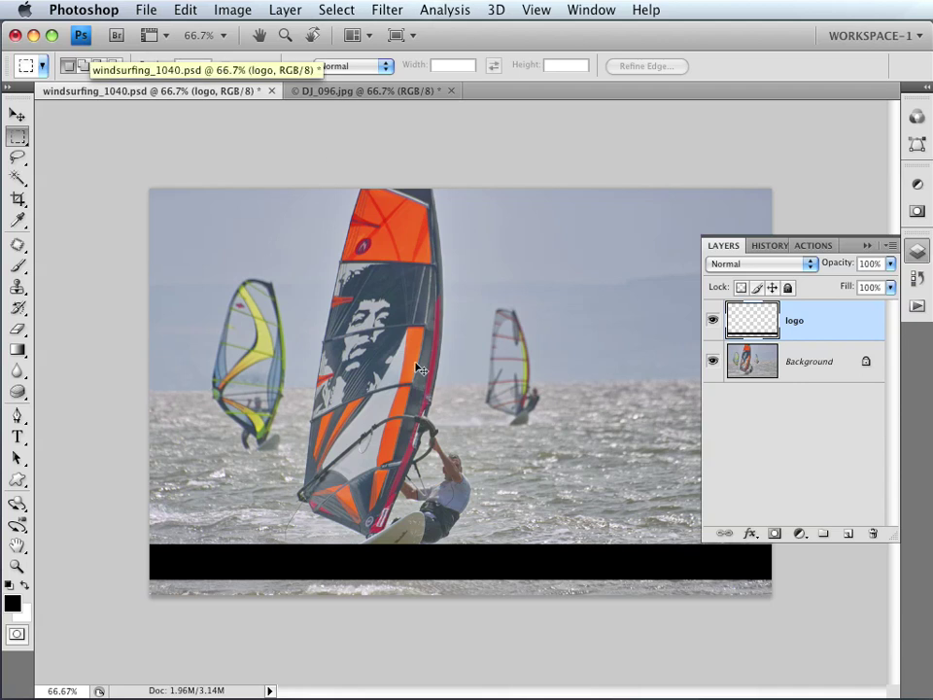
- Paste the lens logo into windsurfing_1040.psd and name its layer lens
{"action": "key", "text": "super+v"}
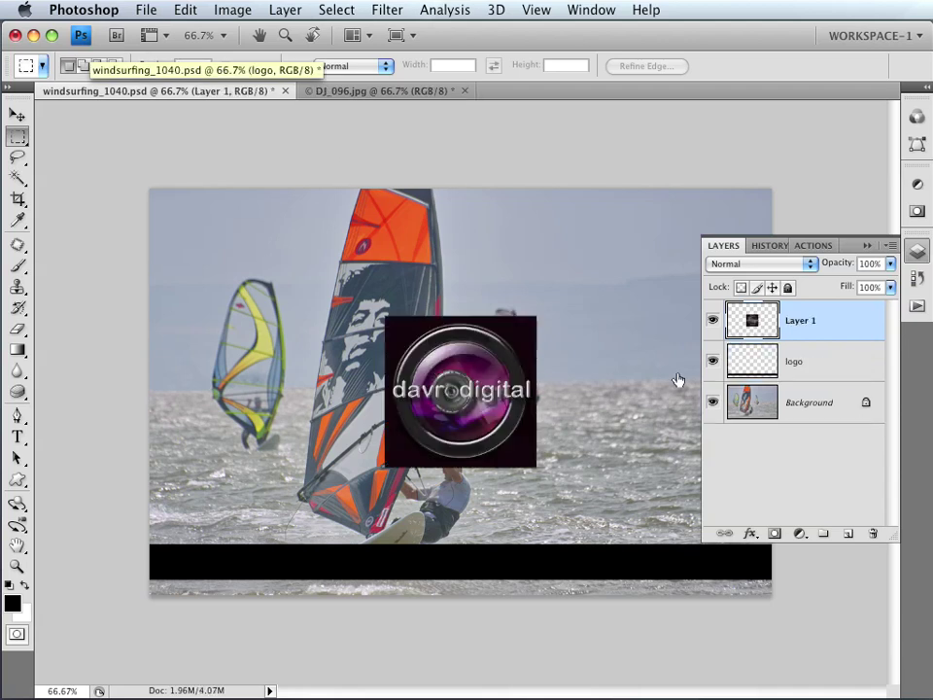
{"action": "double_click", "coordinate": [801, 322]}
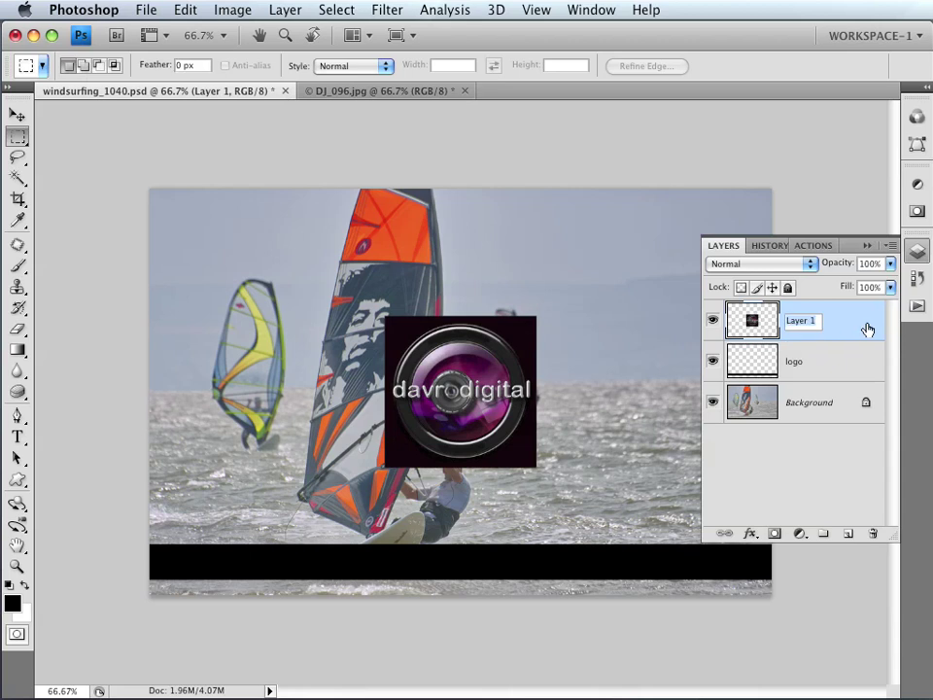
{"action": "type", "text": "lens"}
{"action": "key", "text": "Return"}
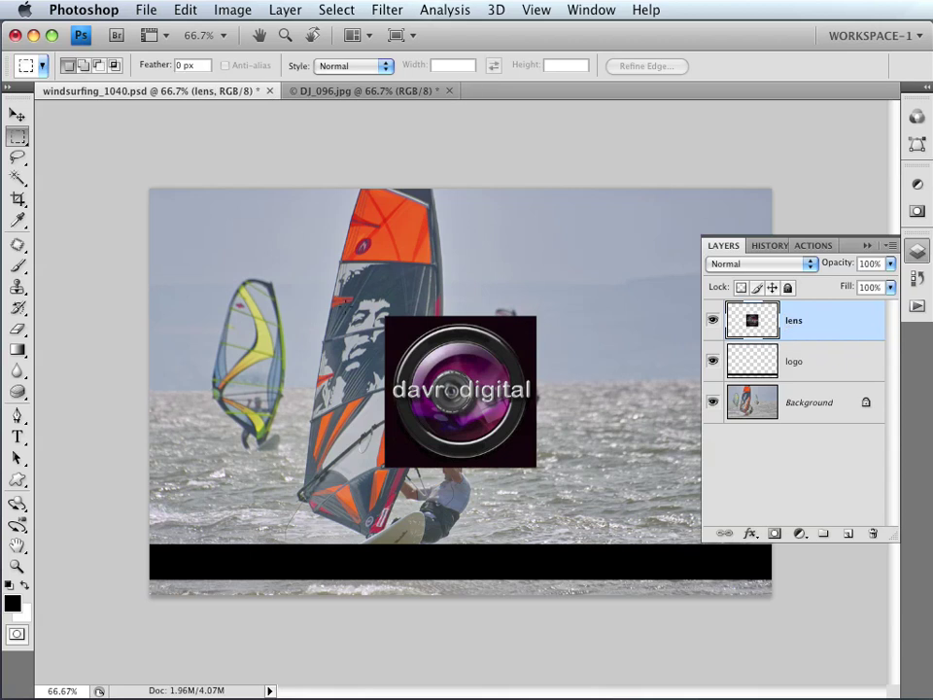
- Free-transform the lens logo down to 23.5% and place it at the bar's left edge
{"action": "left_click", "coordinate": [183, 12]}
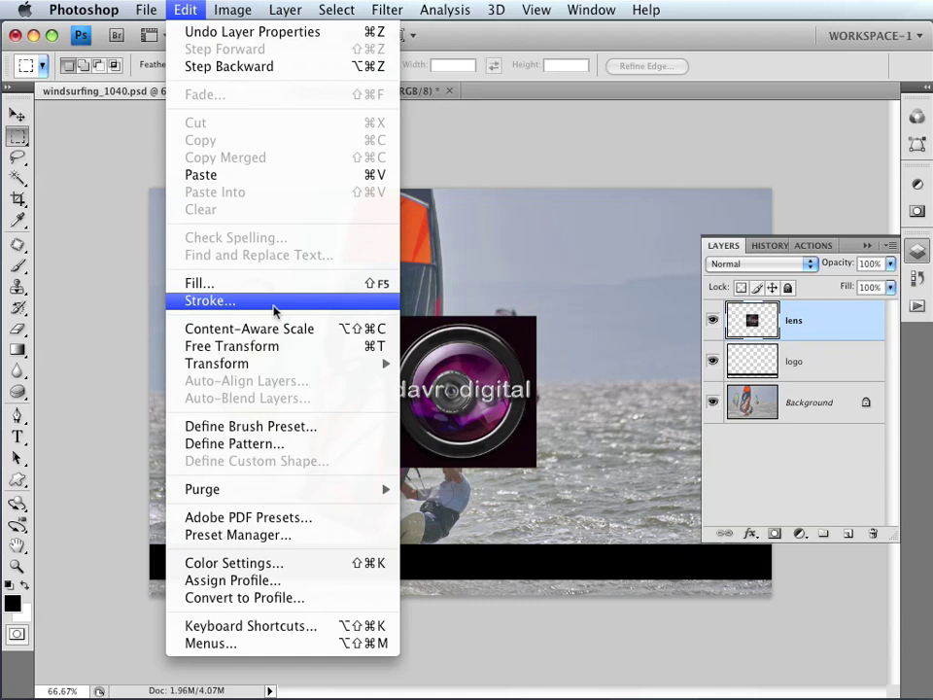
{"action": "left_click", "coordinate": [272, 346]}
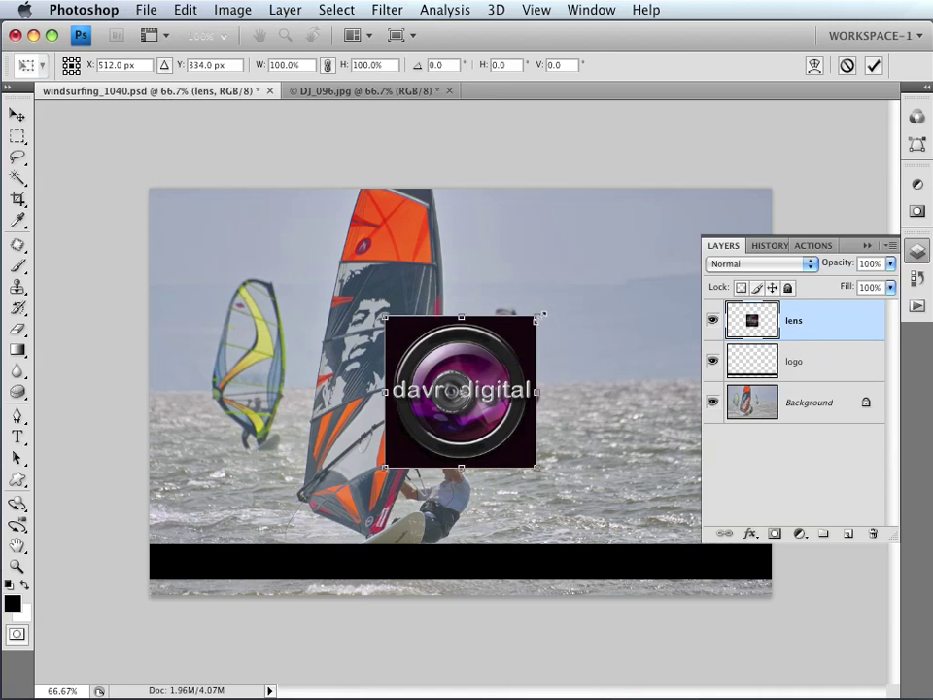
{"action": "left_click_drag", "start_coordinate": [544, 314], "coordinate": [195, 557]}
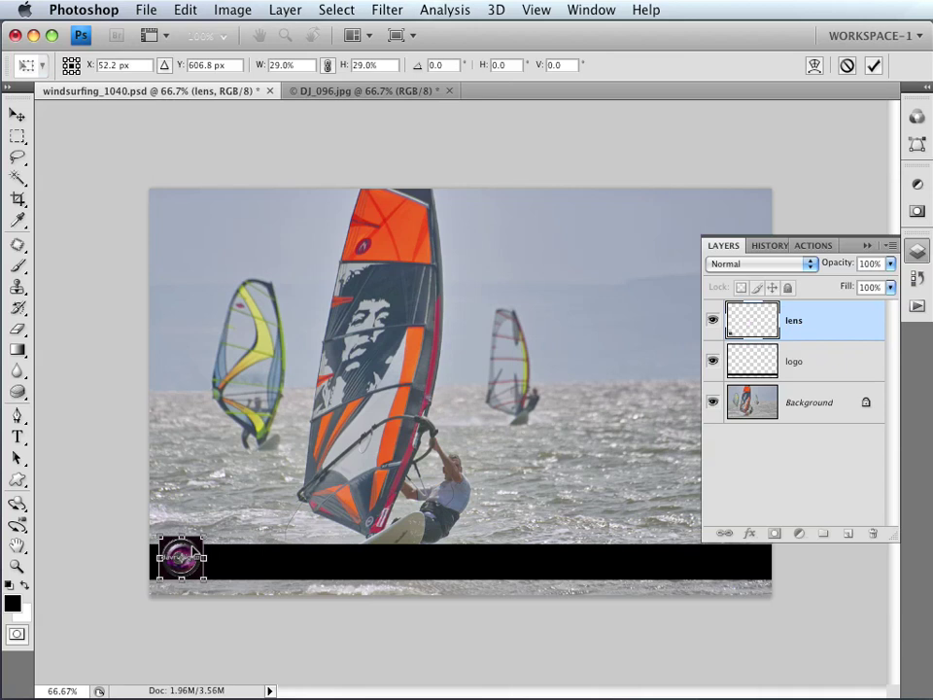
{"action": "key", "text": "super+space"}
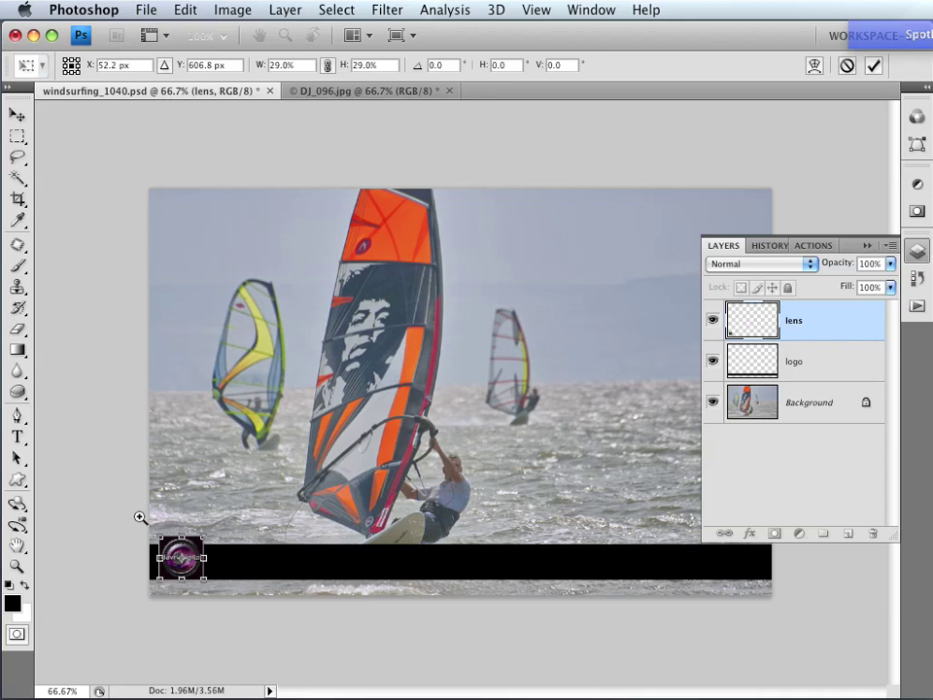
{"action": "left_click_drag", "start_coordinate": [140, 517], "coordinate": [259, 612]}
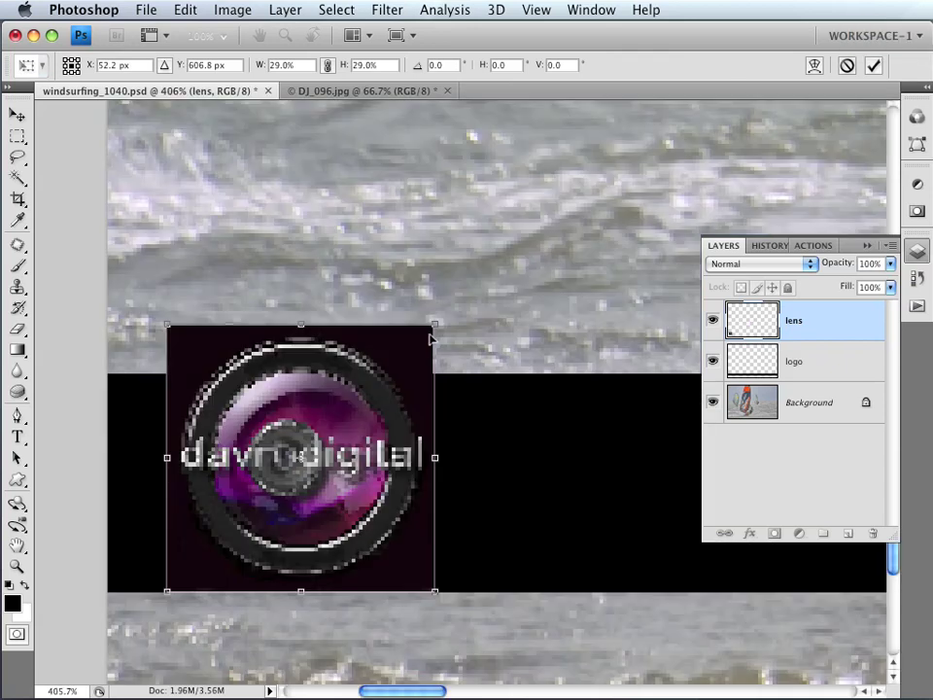
{"action": "left_click_drag", "start_coordinate": [434, 330], "coordinate": [379, 369]}
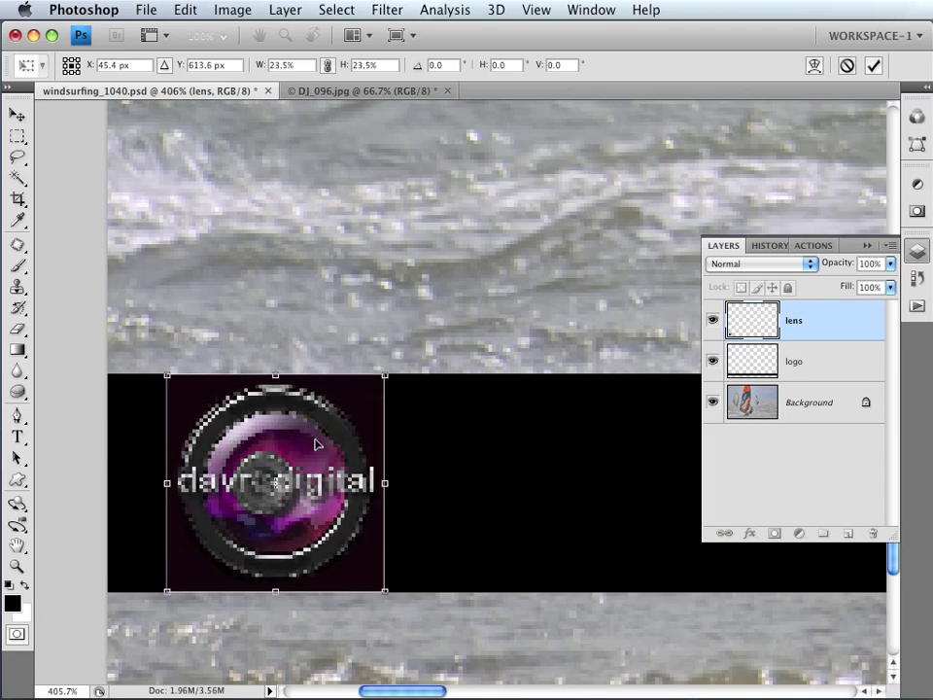
{"action": "left_click_drag", "start_coordinate": [316, 444], "coordinate": [278, 443]}
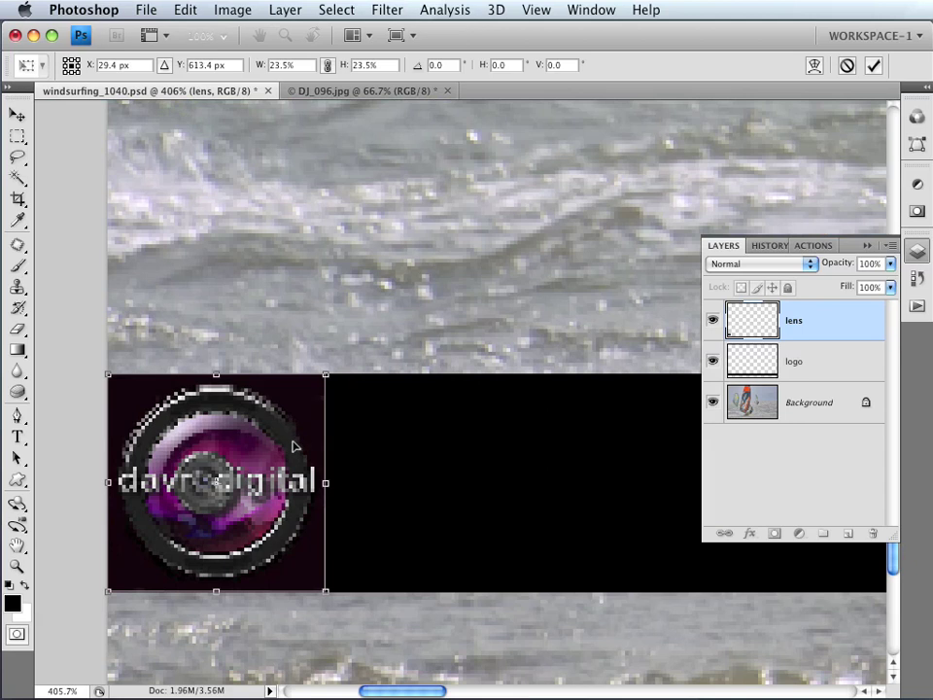
{"action": "key", "text": "Return"}
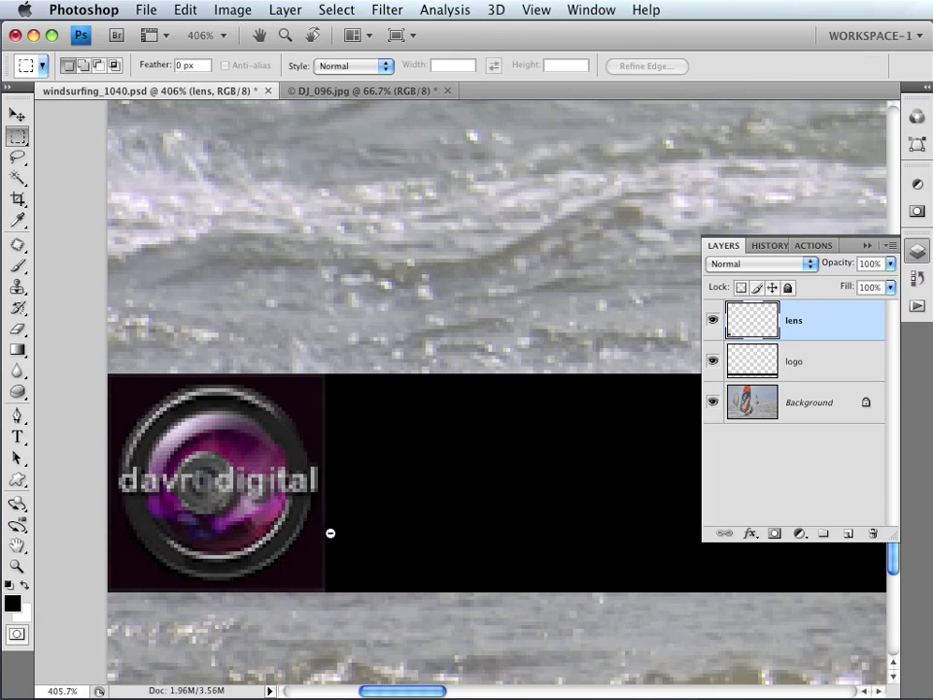
- Zoom out to 300% and add a new layer named bars above lens
{"action": "key", "text": "super+minus"}
{"action": "key", "text": "super+minus"}
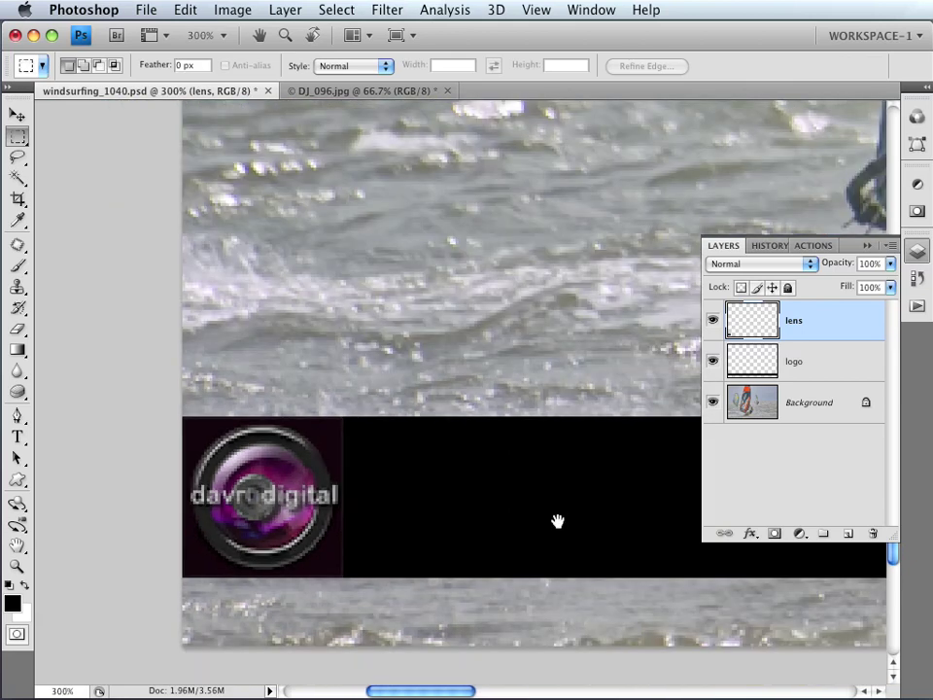
{"action": "left_click_drag", "start_coordinate": [556, 521], "coordinate": [341, 525]}
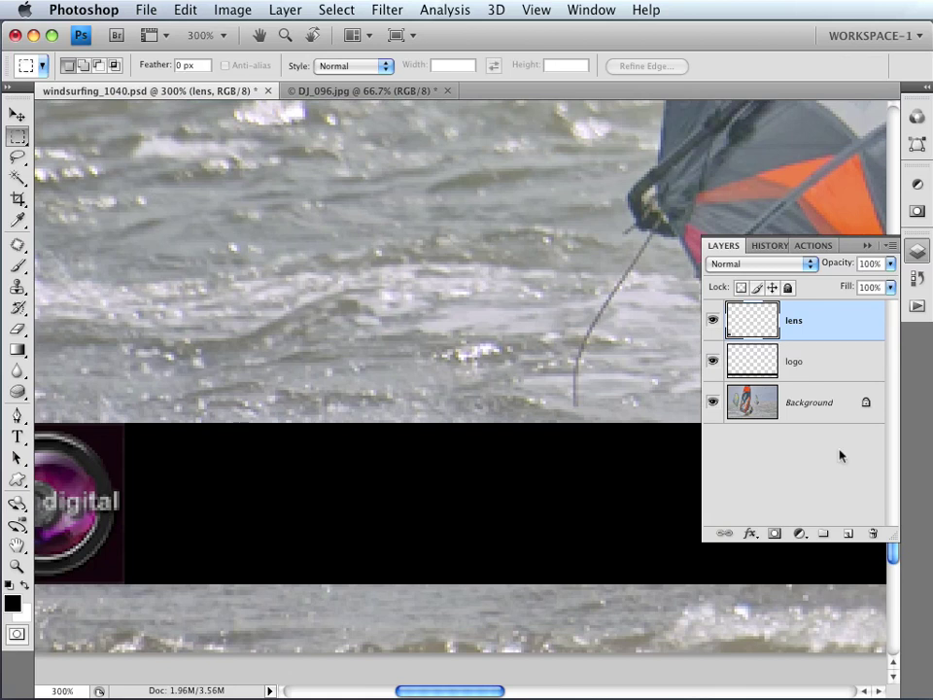
{"action": "left_click", "coordinate": [848, 533]}
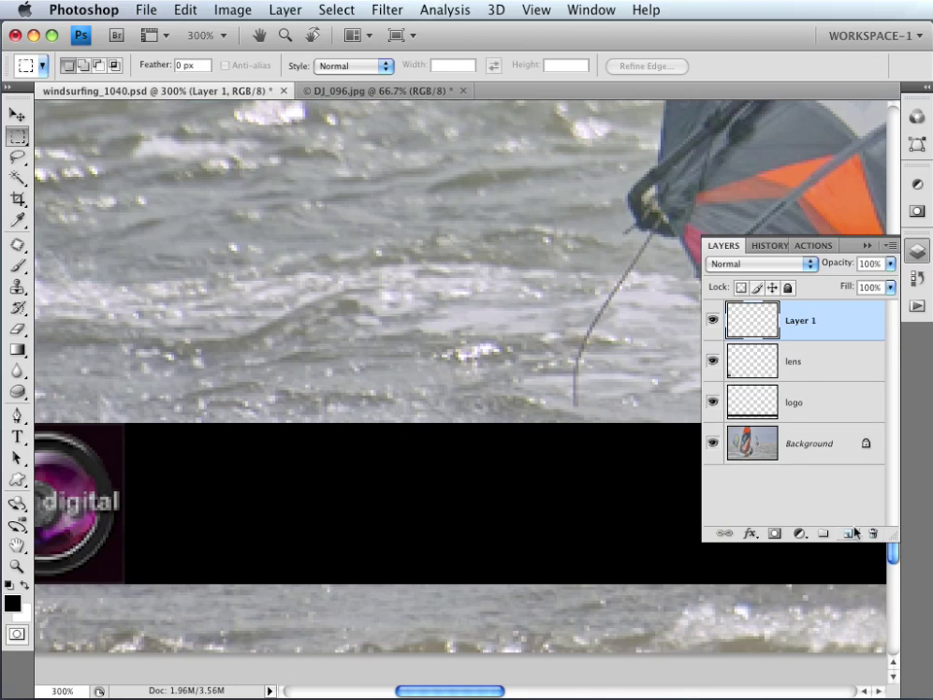
{"action": "double_click", "coordinate": [799, 323]}
{"action": "type", "text": "bars"}
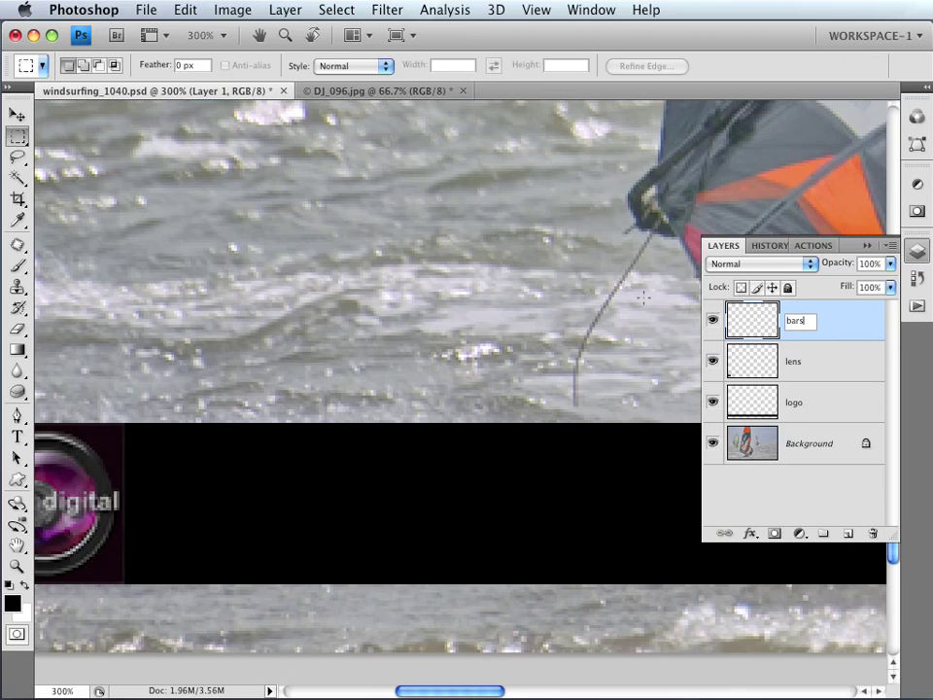
{"action": "key", "text": "Return"}
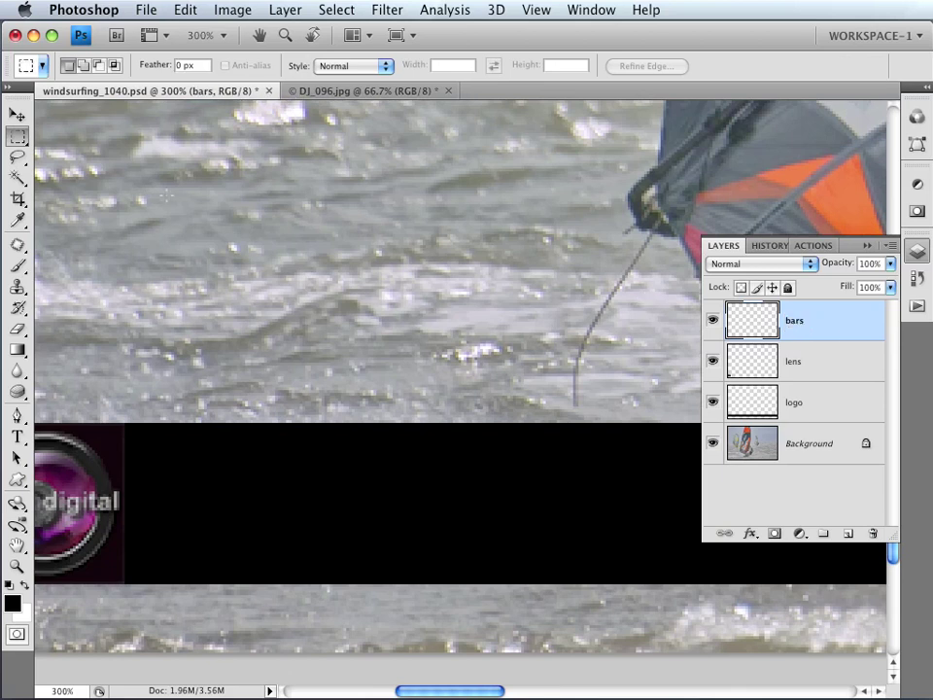
- Use the Single Row Marquee in Add mode to select rows at the bar's top and bottom edges
{"action": "left_click", "coordinate": [18, 135]}
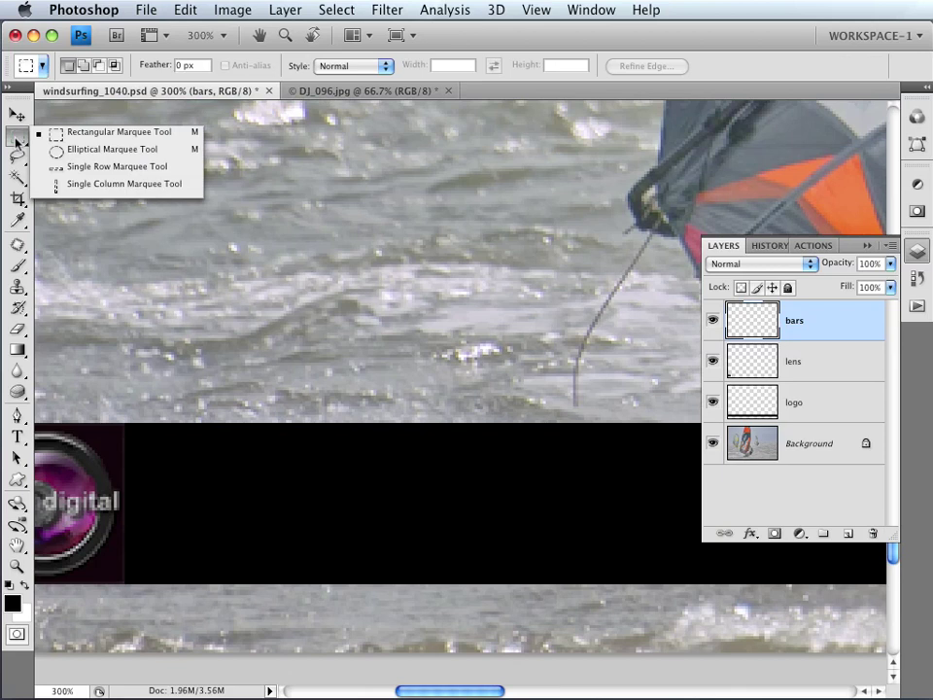
{"action": "left_click", "coordinate": [90, 170]}
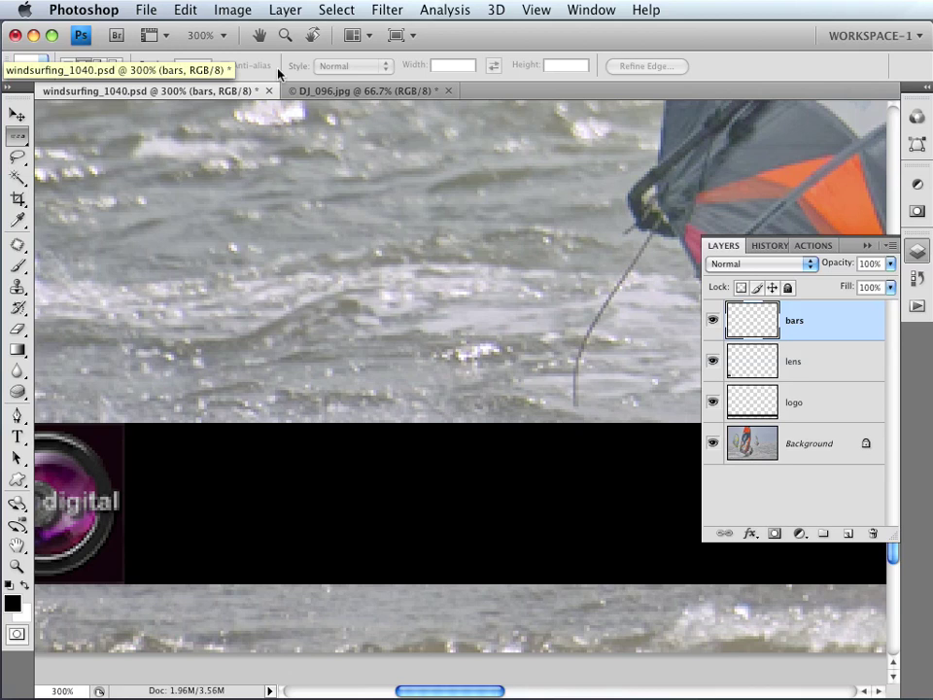
{"action": "left_click", "coordinate": [84, 67]}
{"action": "left_click", "coordinate": [250, 425]}
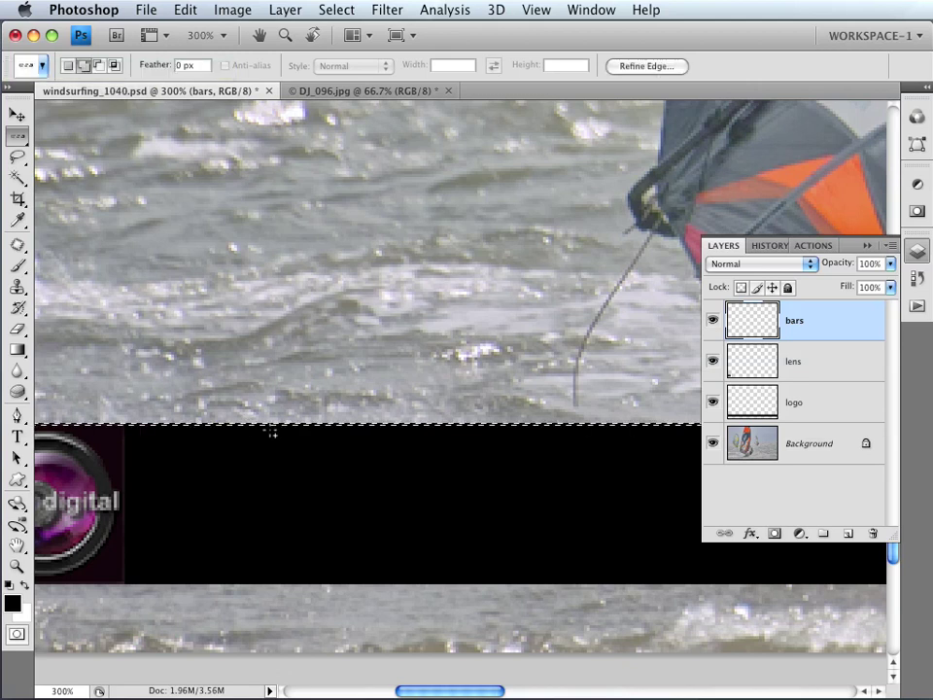
{"action": "left_click", "coordinate": [264, 581]}
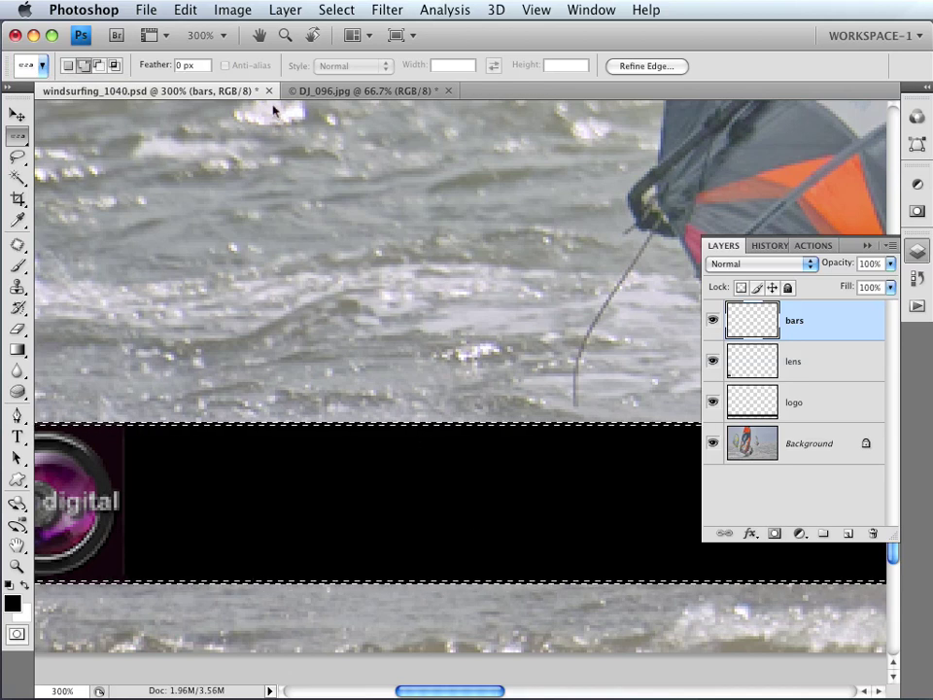
- Expand the row selections by about 5 pixels
{"action": "left_click", "coordinate": [330, 12]}
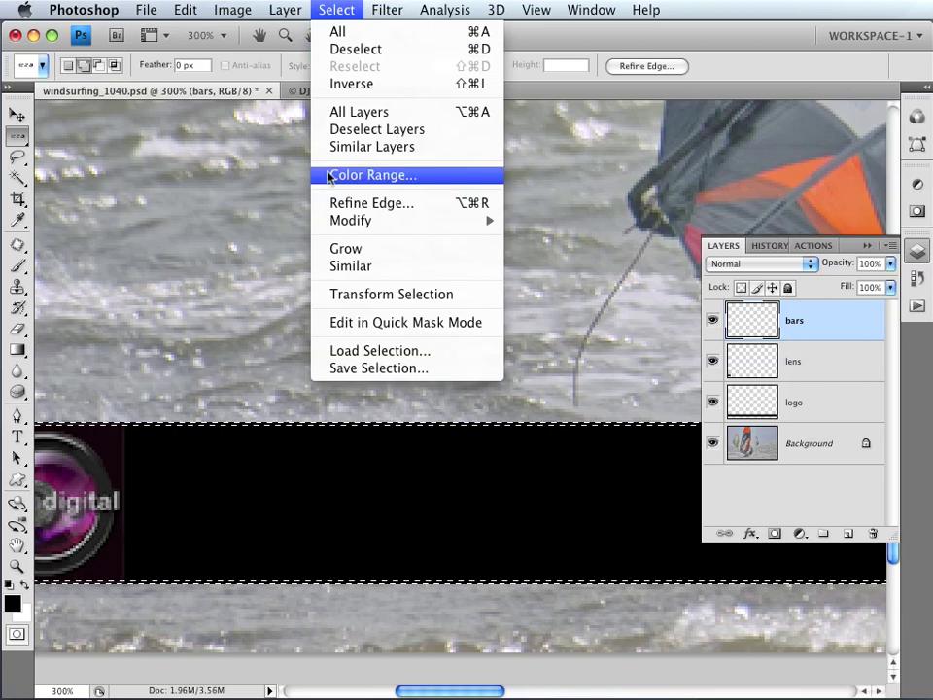
{"action": "mouse_move", "coordinate": [375, 221]}
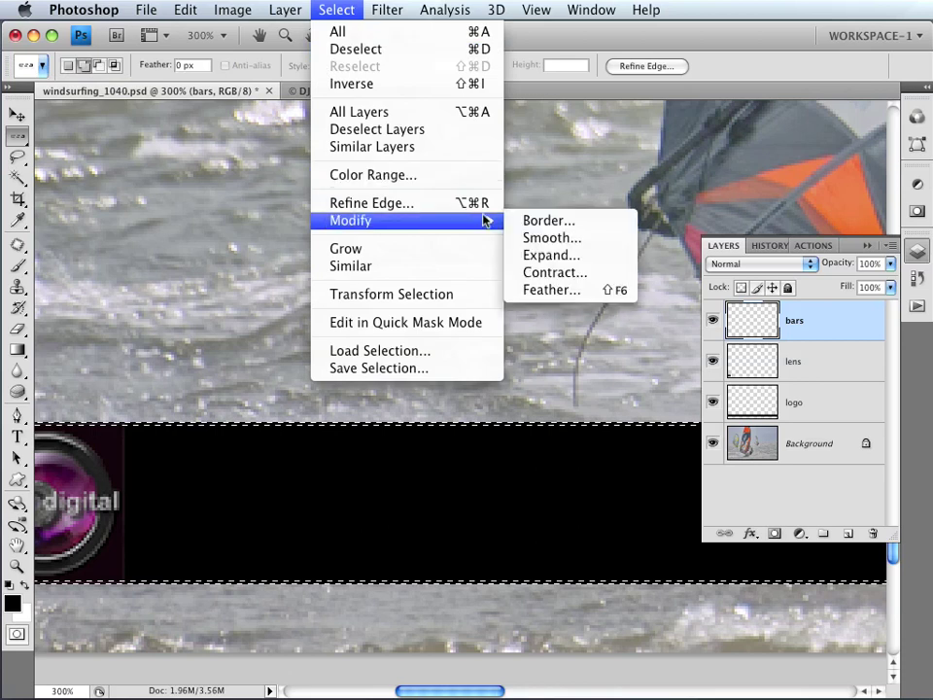
{"action": "left_click", "coordinate": [554, 257]}
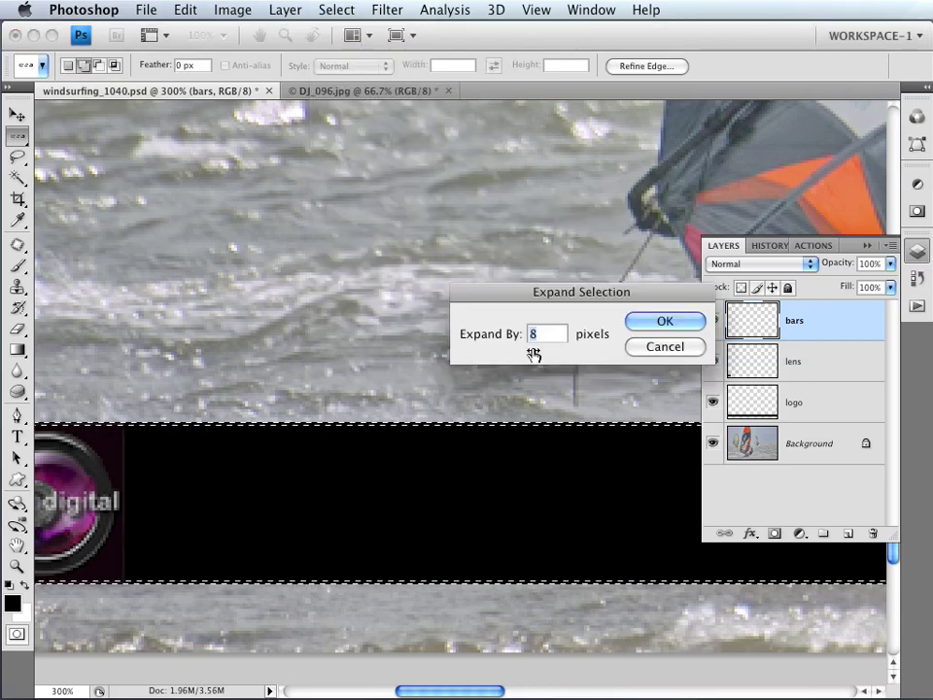
{"action": "type", "text": "1"}
{"action": "left_click_drag", "start_coordinate": [490, 336], "coordinate": [491, 336]}
{"action": "left_click", "coordinate": [661, 324]}
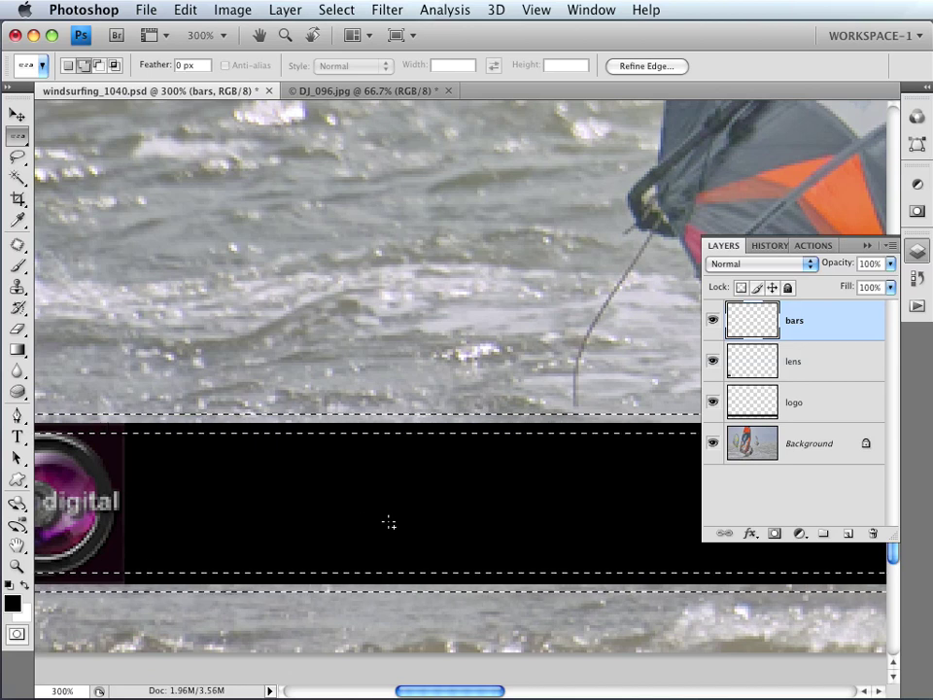
- Fill the expanded strips with white, deselect, and make white the foreground colour
{"action": "key", "text": "super+BackSpace"}
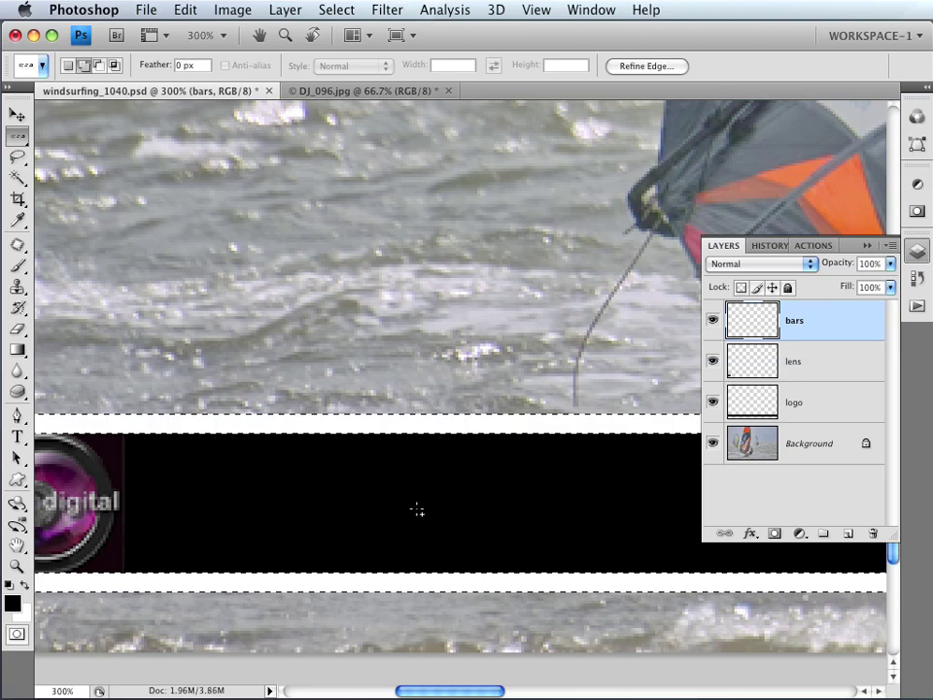
{"action": "key", "text": "super+d"}
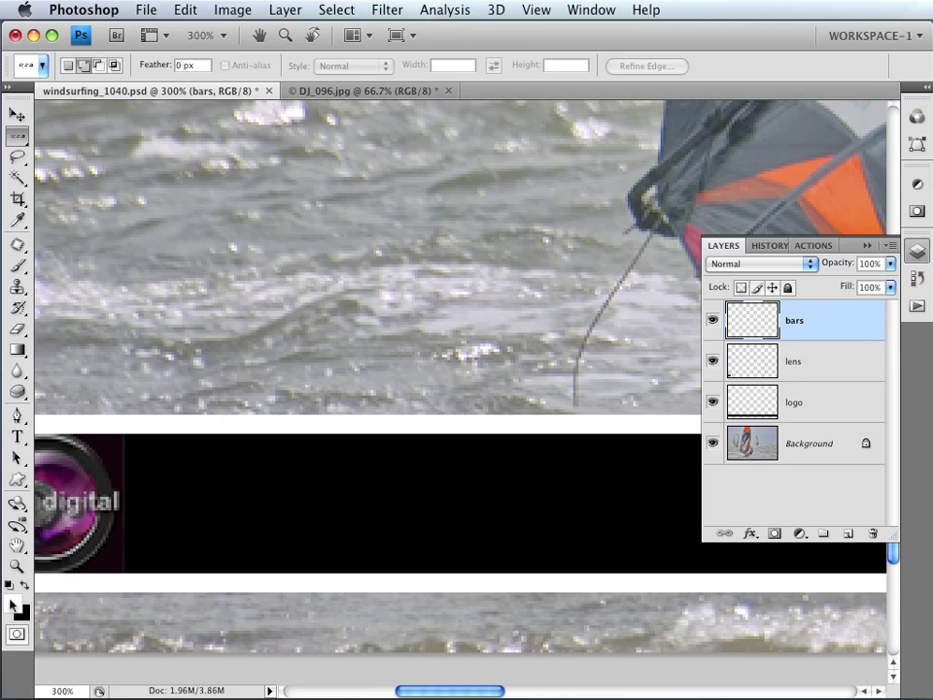
{"action": "key", "text": "x"}
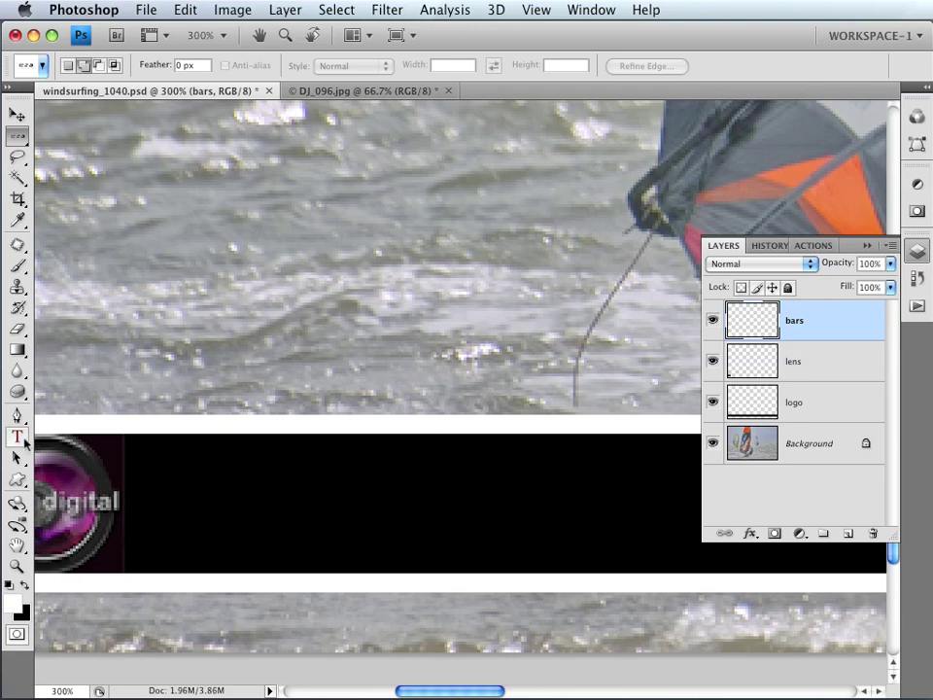
{"action": "left_click", "coordinate": [19, 438]}
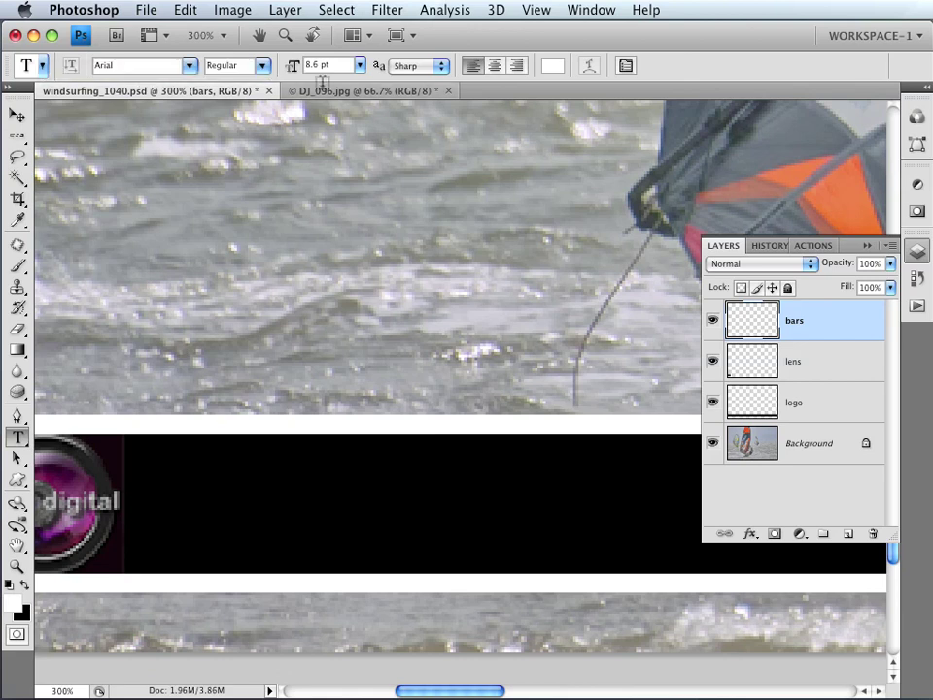
- Type davrodigtal.co.uk in white on the black bar and commit the text
{"action": "left_click", "coordinate": [176, 516]}
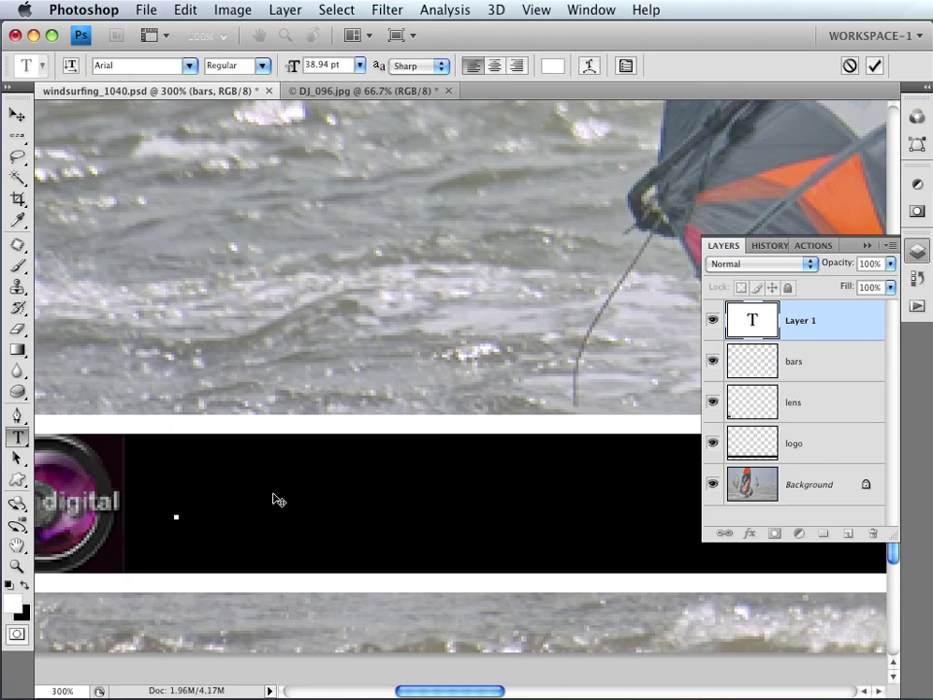
{"action": "type", "text": "d"}
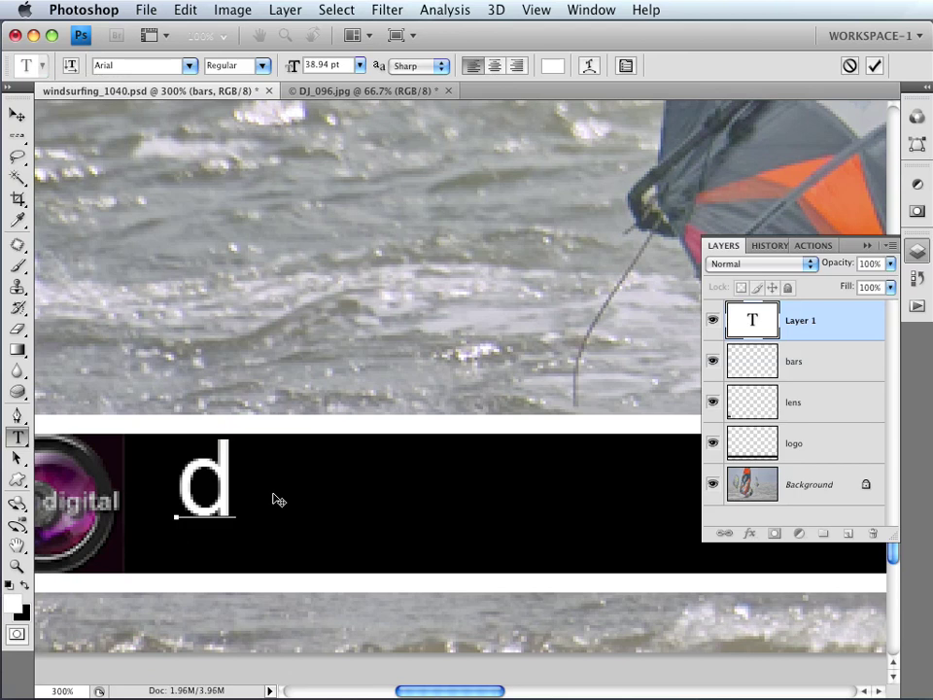
{"action": "type", "text": "avrodi"}
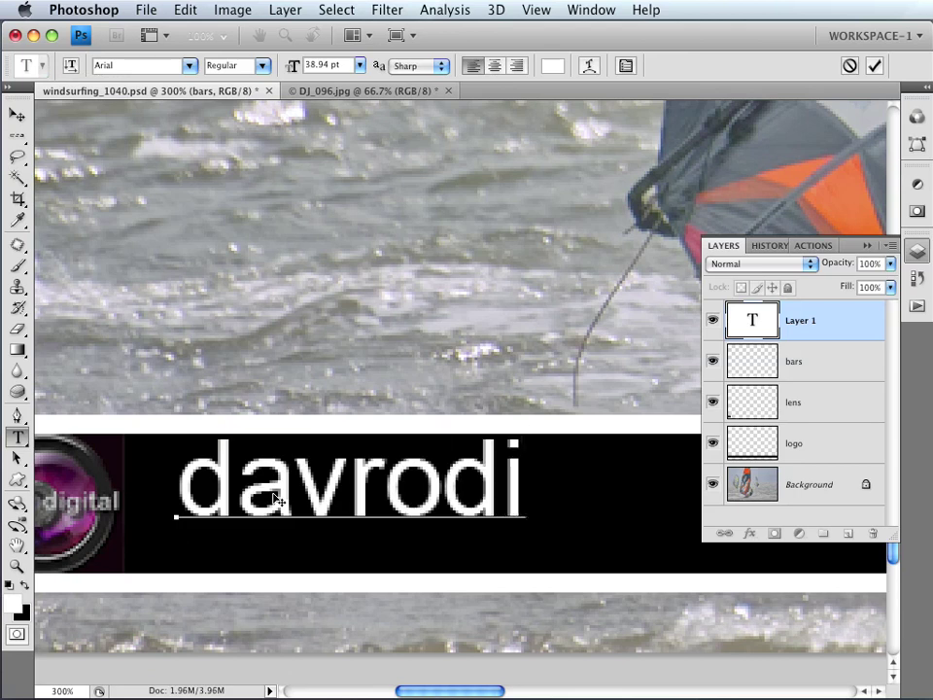
{"action": "type", "text": "g"}
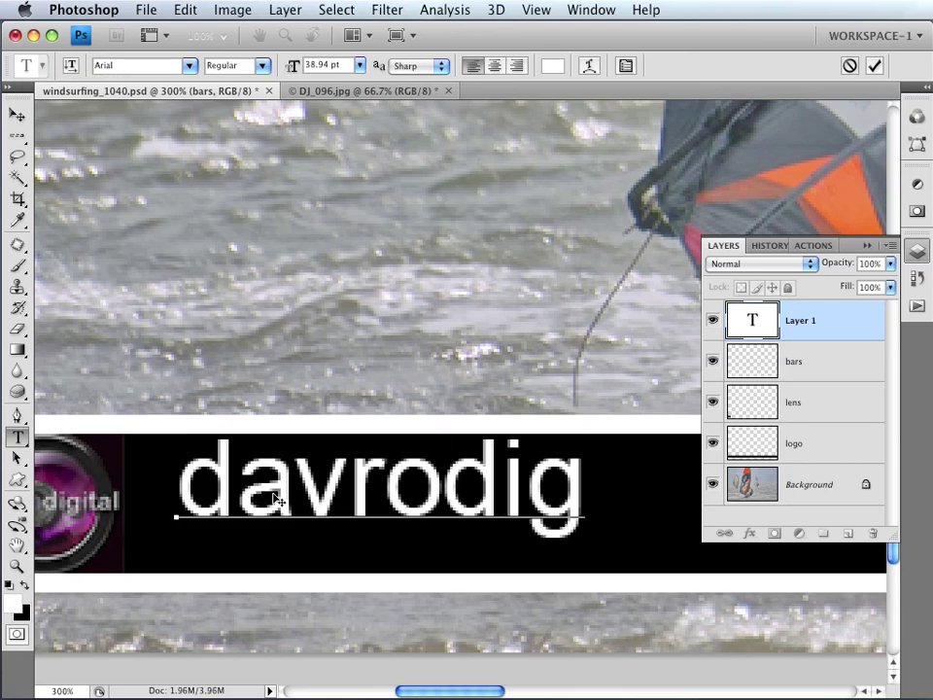
{"action": "type", "text": "tal"}
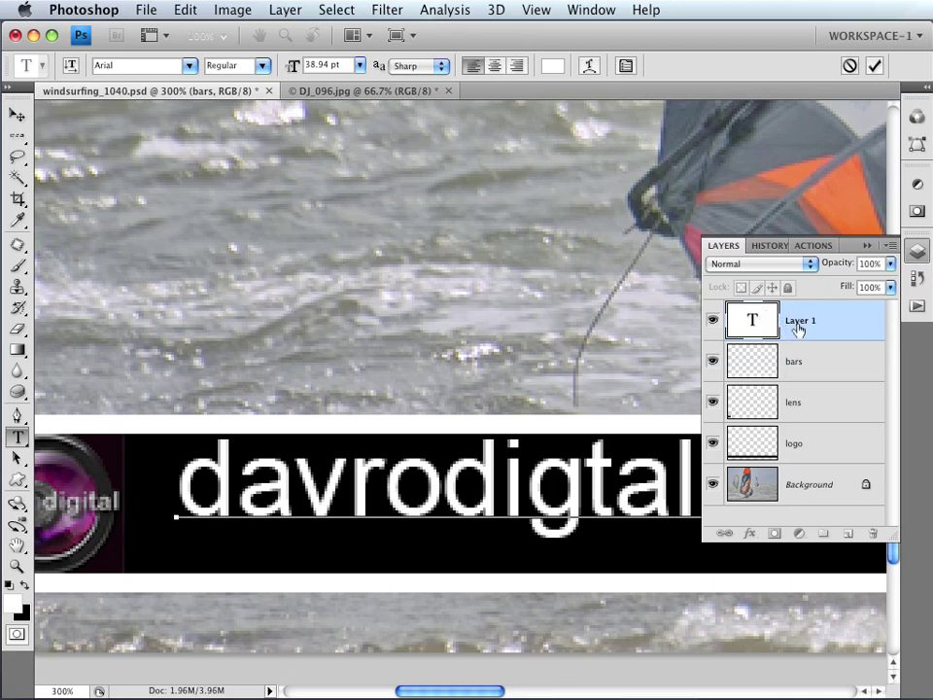
{"action": "left_click", "coordinate": [757, 322]}
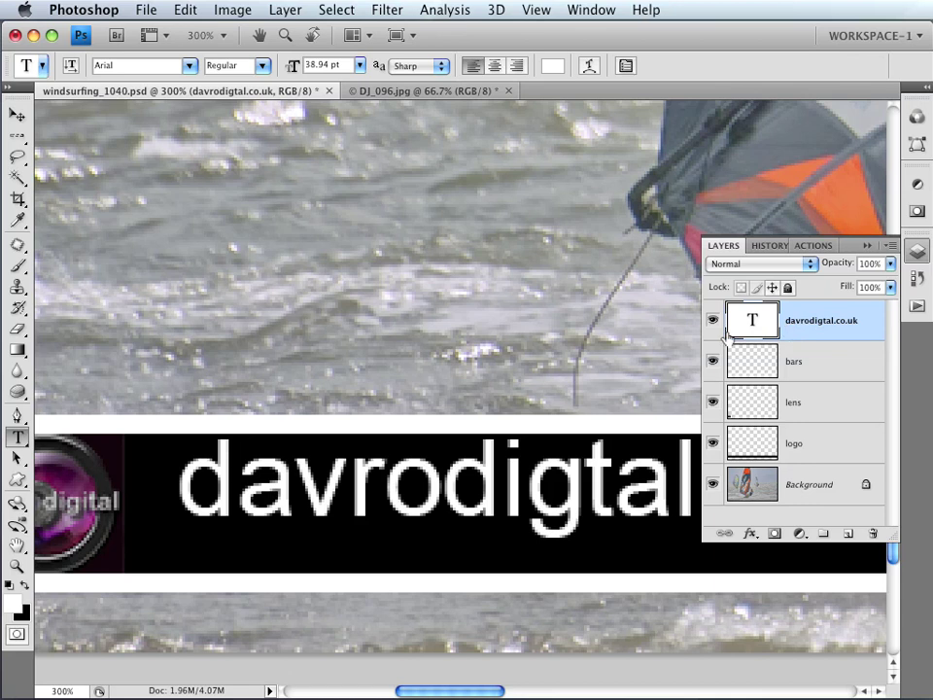
- Zoom to 100% and scale the banner text up to 44.41 pt
{"action": "left_click", "coordinate": [490, 449], "text": "alt+super"}
{"action": "left_click", "coordinate": [491, 457], "text": "alt+super"}
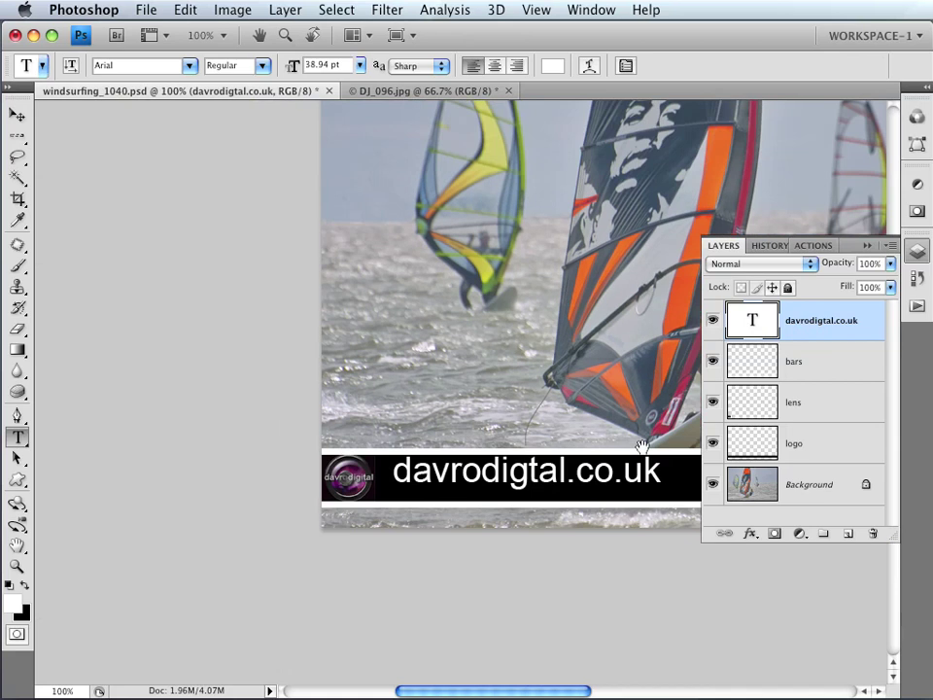
{"action": "left_click_drag", "start_coordinate": [591, 360], "coordinate": [411, 443]}
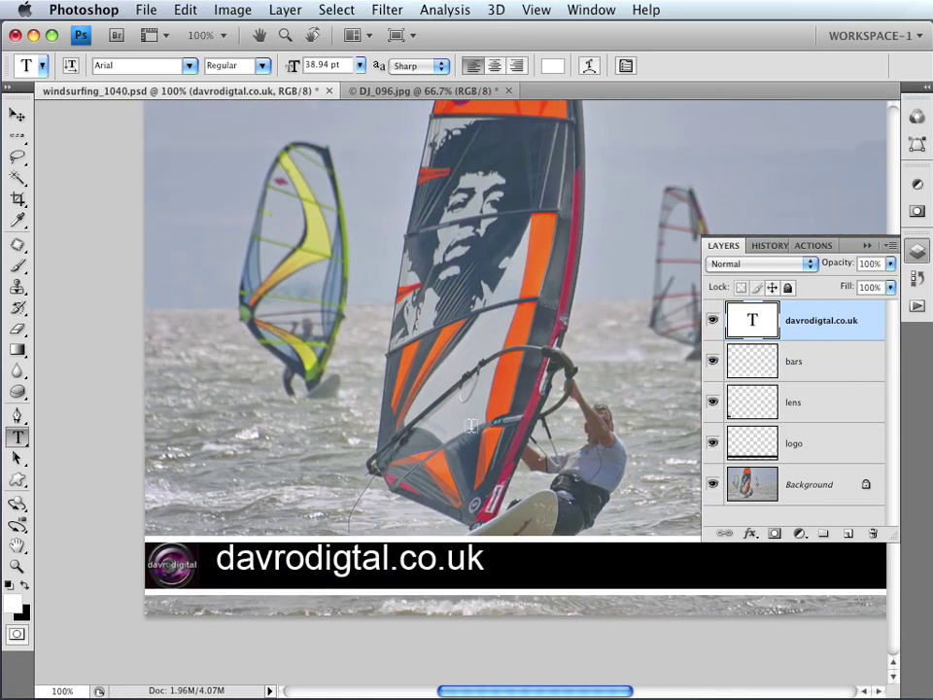
{"action": "double_click", "coordinate": [750, 316]}
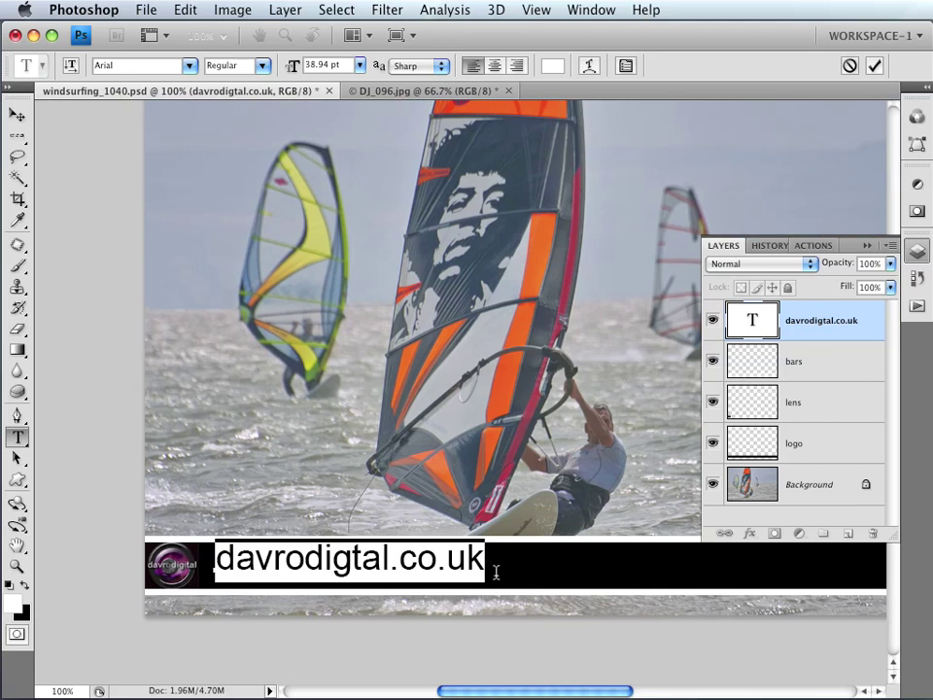
{"action": "key", "text": "ctrl"}
{"action": "left_click_drag", "start_coordinate": [425, 564], "coordinate": [424, 569]}
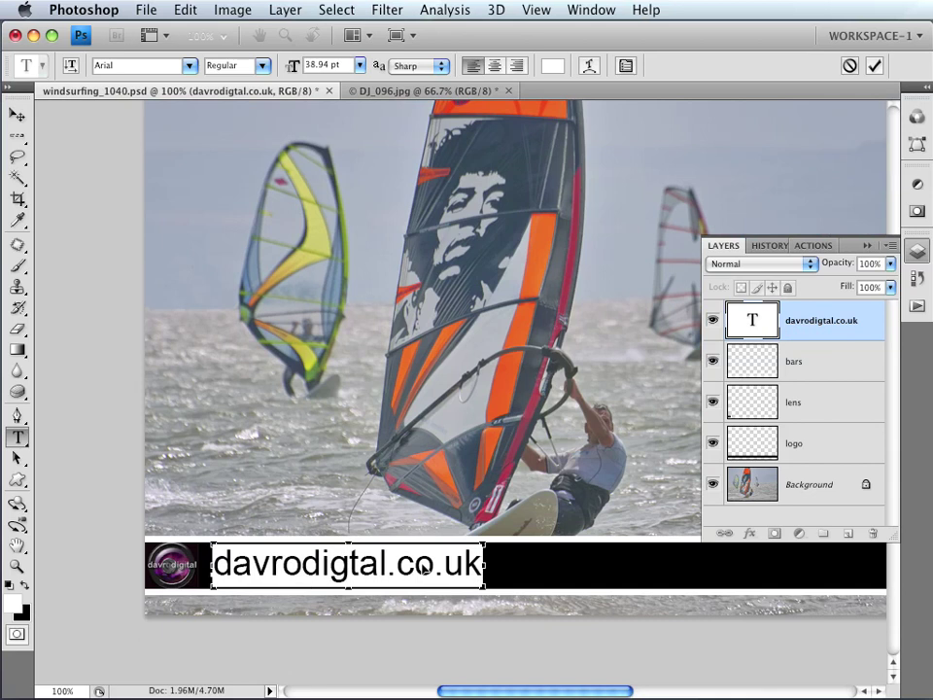
{"action": "left_click_drag", "start_coordinate": [482, 578], "coordinate": [506, 587]}
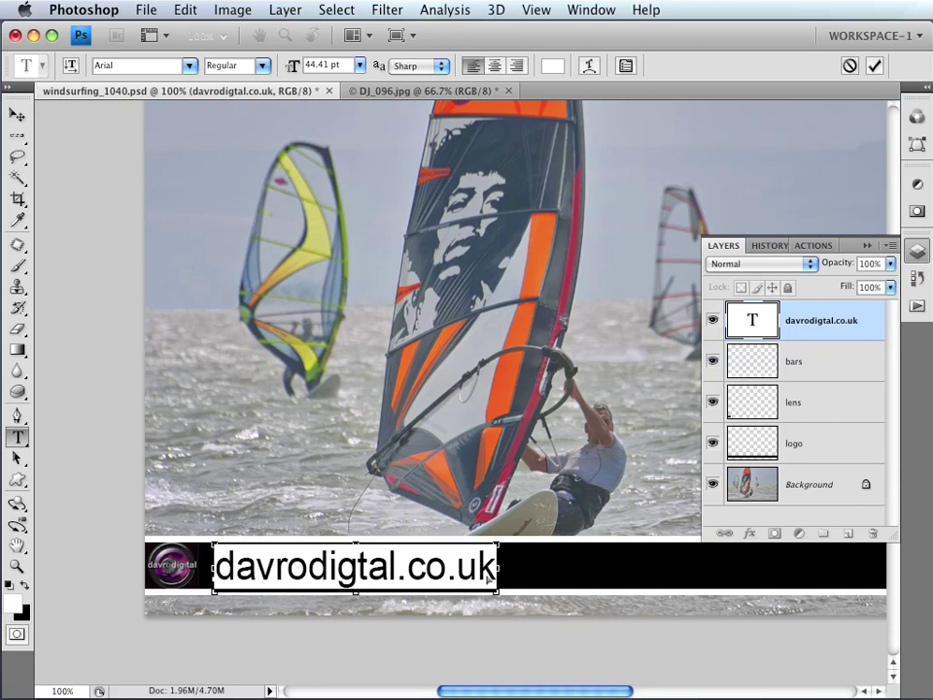
{"action": "key", "text": "super+Return"}
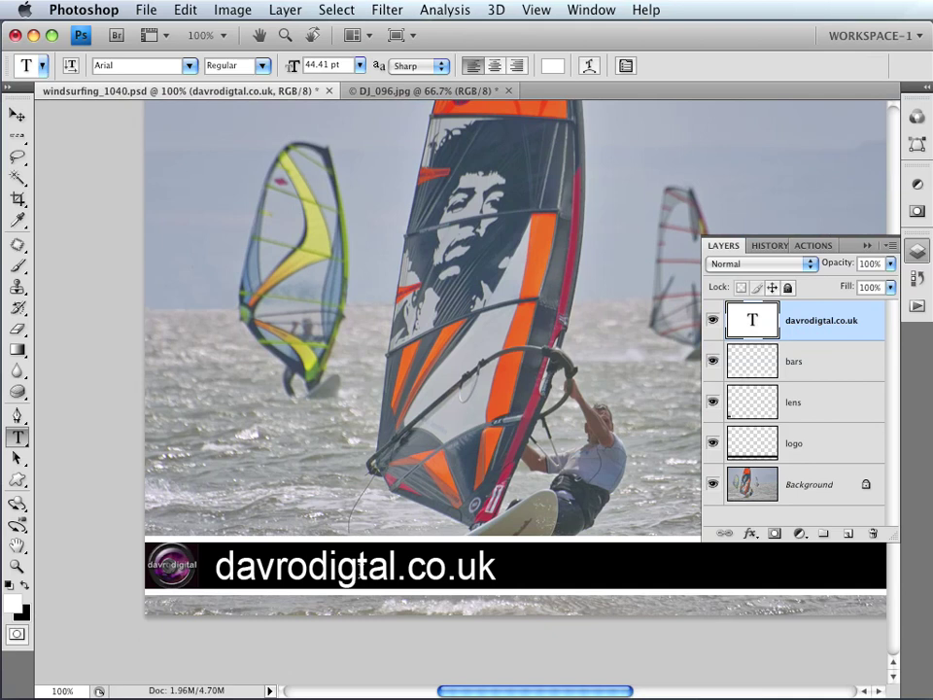
- Insert the missing i so the banner reads davrodigital.co.uk
{"action": "double_click", "coordinate": [752, 324]}
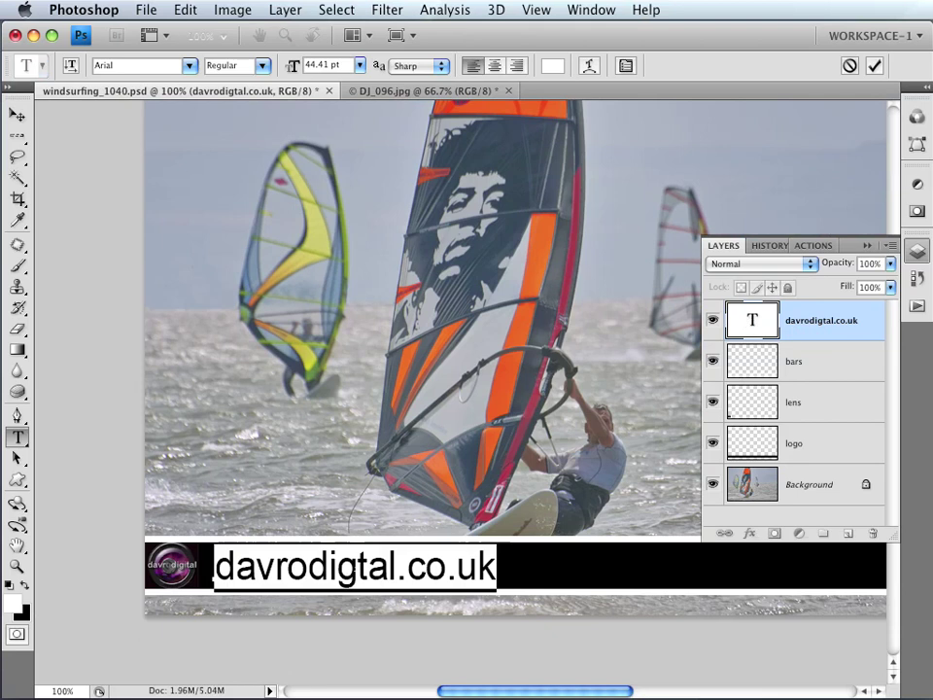
{"action": "left_click", "coordinate": [437, 562]}
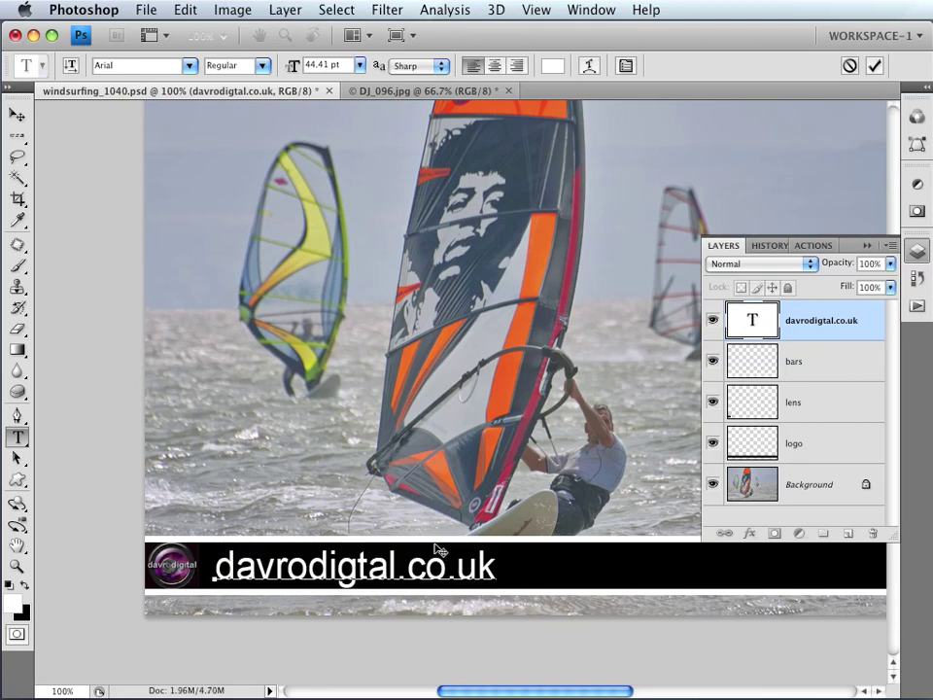
{"action": "key", "text": "Left"}
{"action": "key", "text": "Left"}
{"action": "key", "text": "Left"}
{"action": "key", "text": "Left"}
{"action": "key", "text": "Left"}
{"action": "key", "text": "Left"}
{"action": "type", "text": "i"}
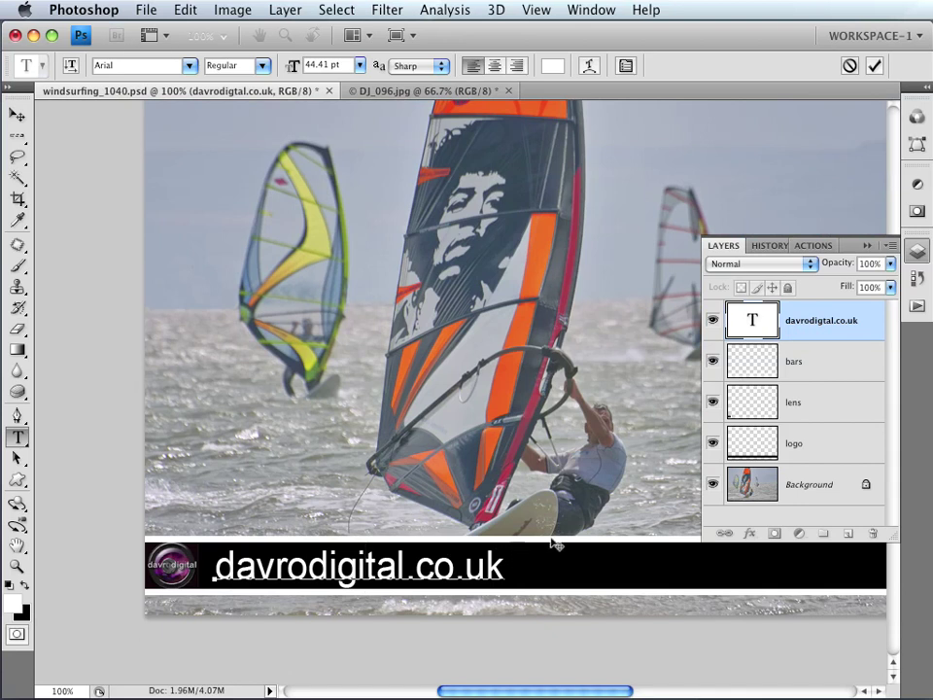
{"action": "double_click", "coordinate": [754, 317]}
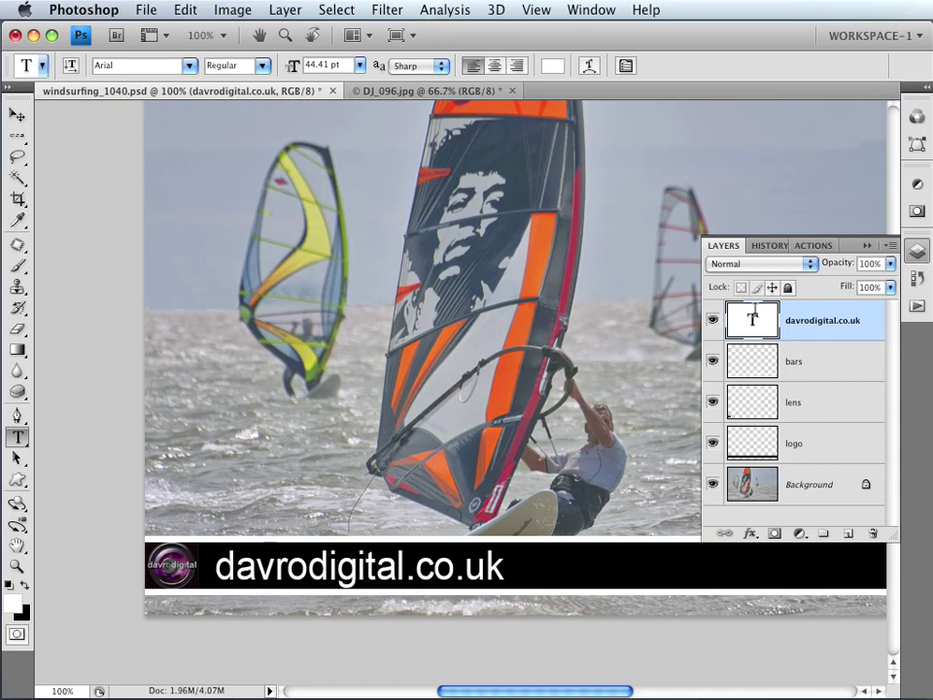
{"action": "left_click", "coordinate": [805, 359]}
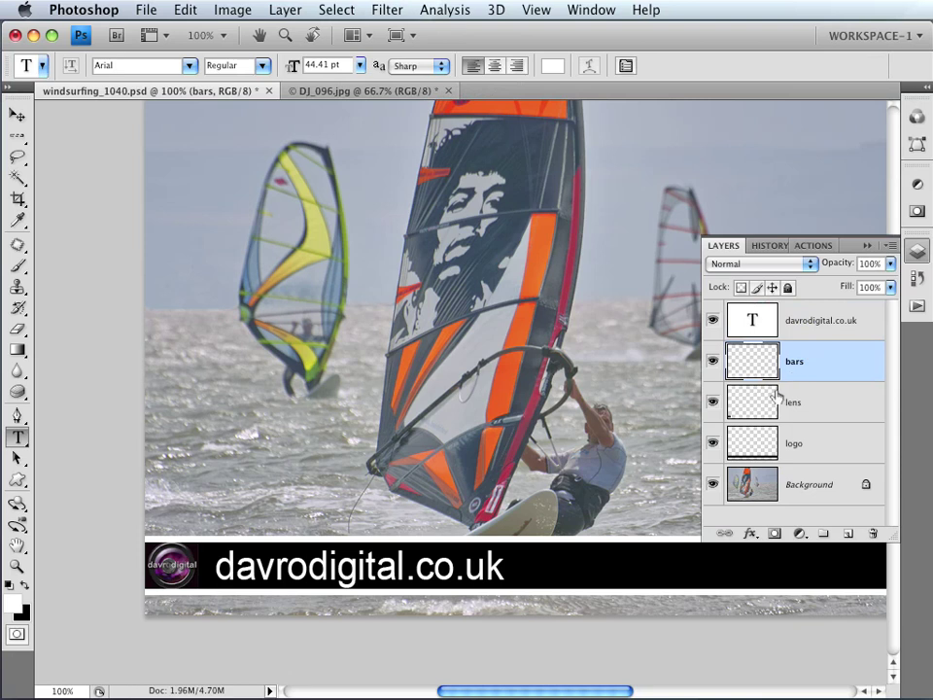
- Apply Bevel and Emboss to the bars layer, trying then discarding a purple Color Overlay
{"action": "left_click", "coordinate": [752, 535]}
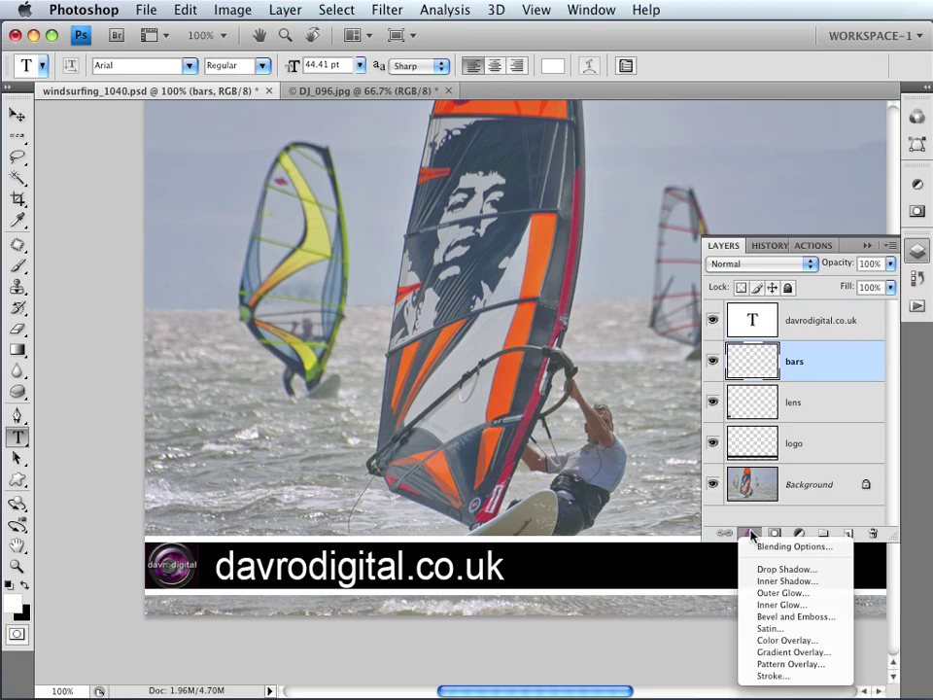
{"action": "left_click", "coordinate": [787, 618]}
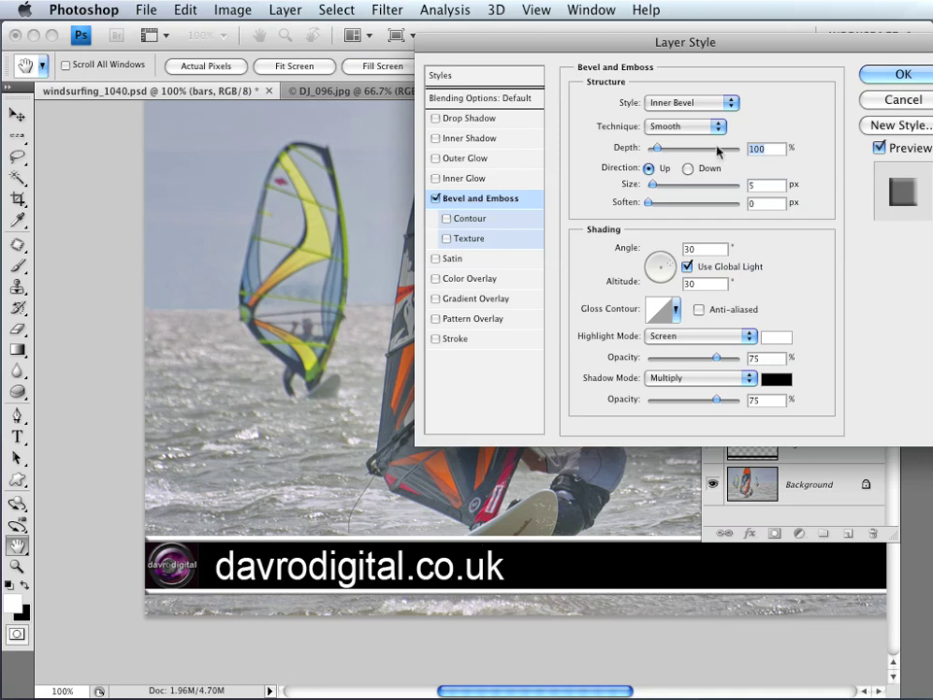
{"action": "left_click", "coordinate": [471, 280]}
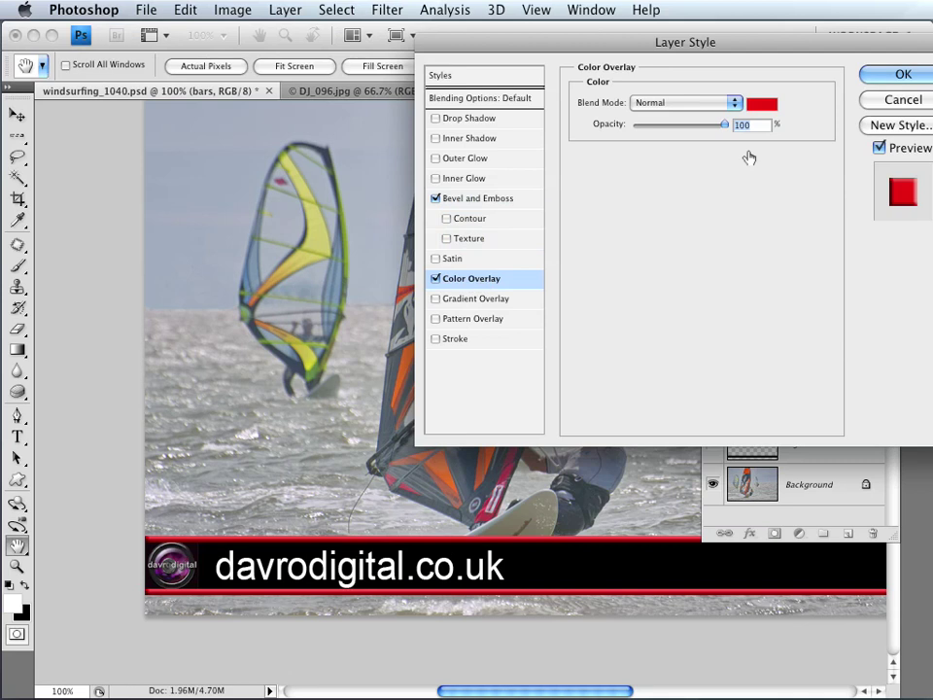
{"action": "left_click", "coordinate": [761, 103]}
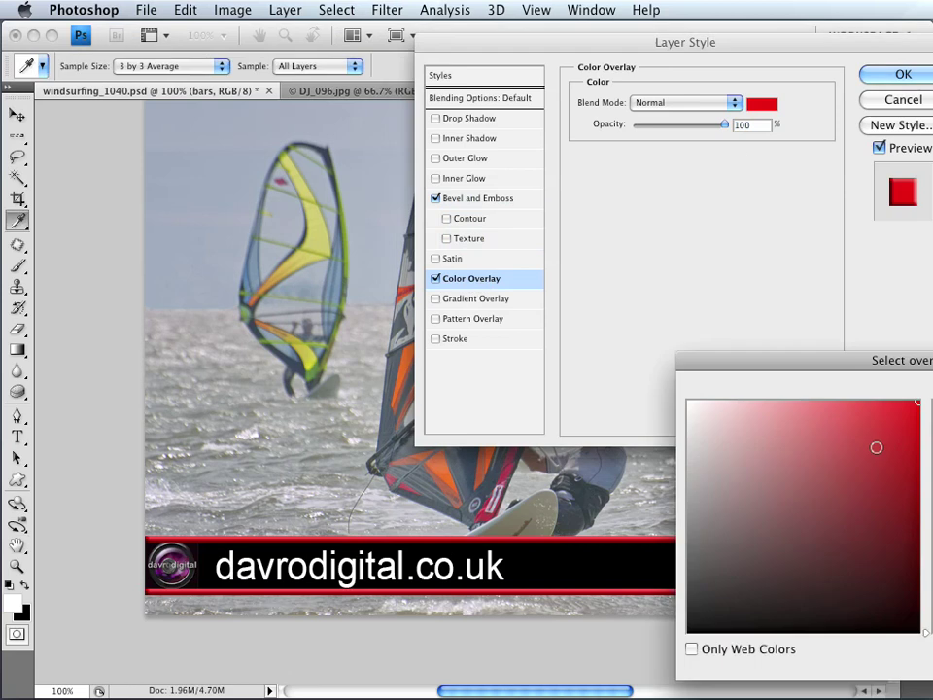
{"action": "left_click_drag", "start_coordinate": [928, 632], "coordinate": [928, 469]}
{"action": "left_click_drag", "start_coordinate": [876, 492], "coordinate": [840, 514]}
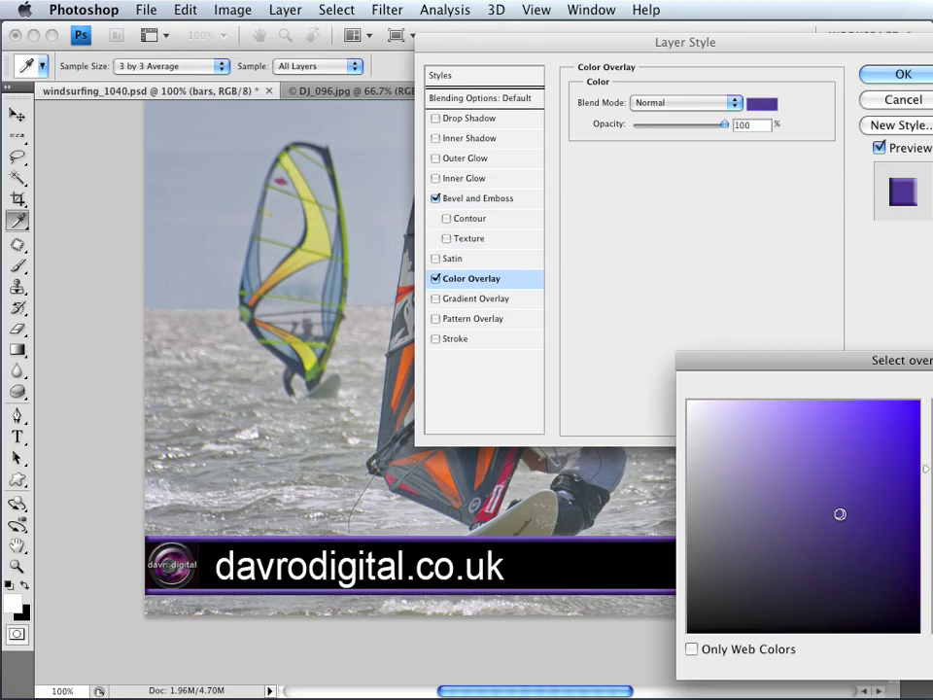
{"action": "key", "text": "Escape"}
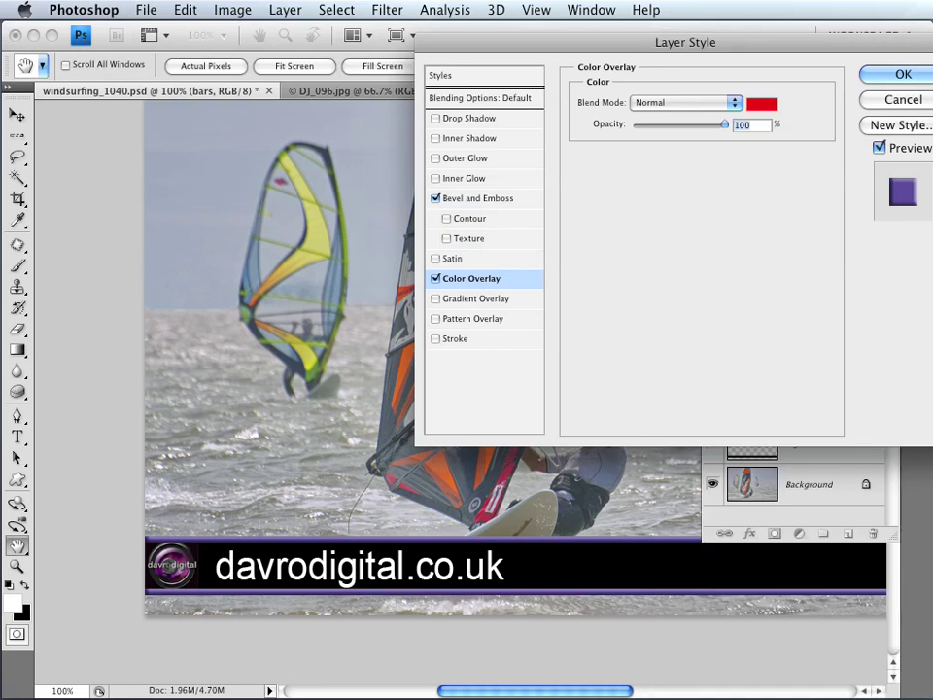
{"action": "left_click", "coordinate": [435, 279]}
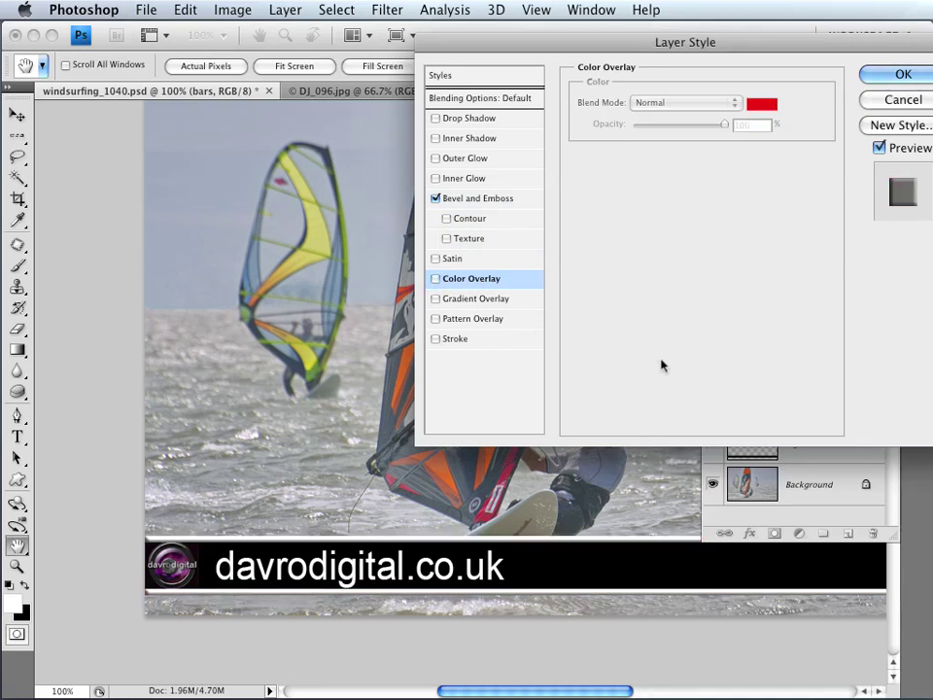
{"action": "left_click", "coordinate": [897, 76]}
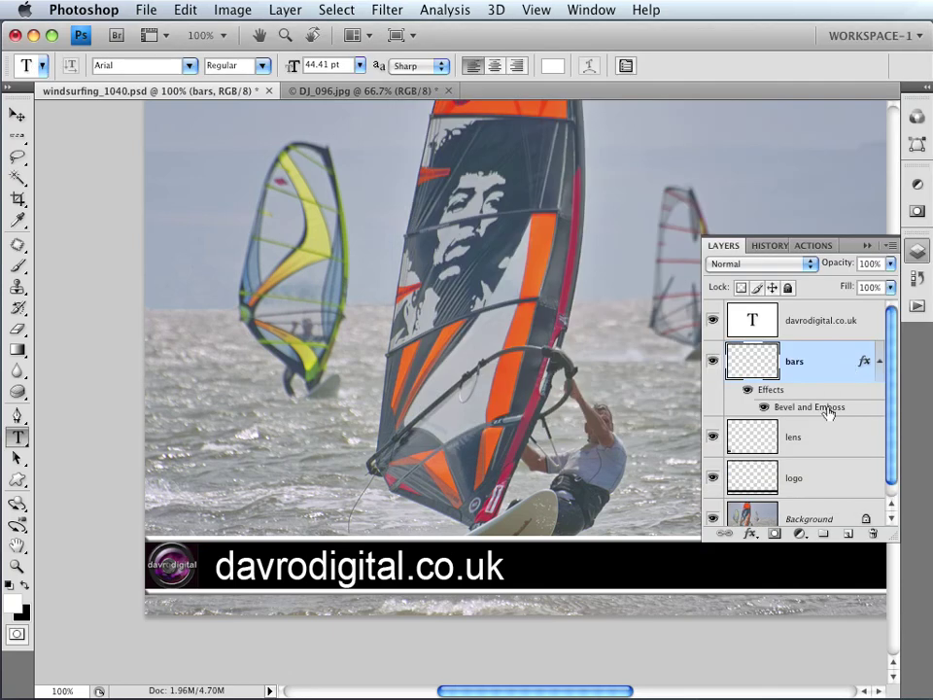
- Mask the logo layer with a black-to-white gradient from the bar's right end to co.uk
{"action": "left_click", "coordinate": [807, 475]}
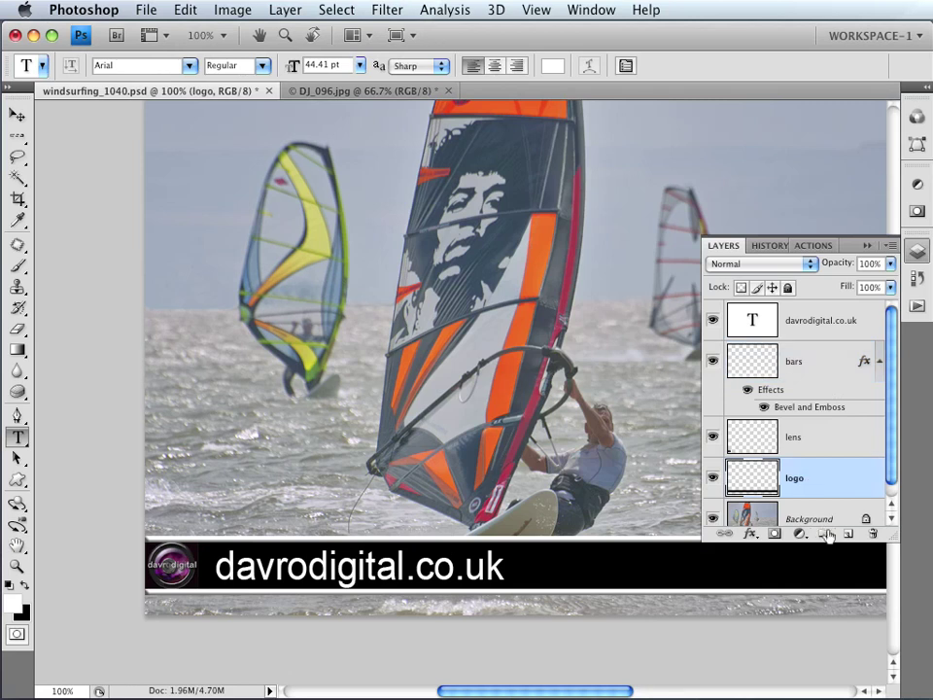
{"action": "left_click", "coordinate": [774, 534]}
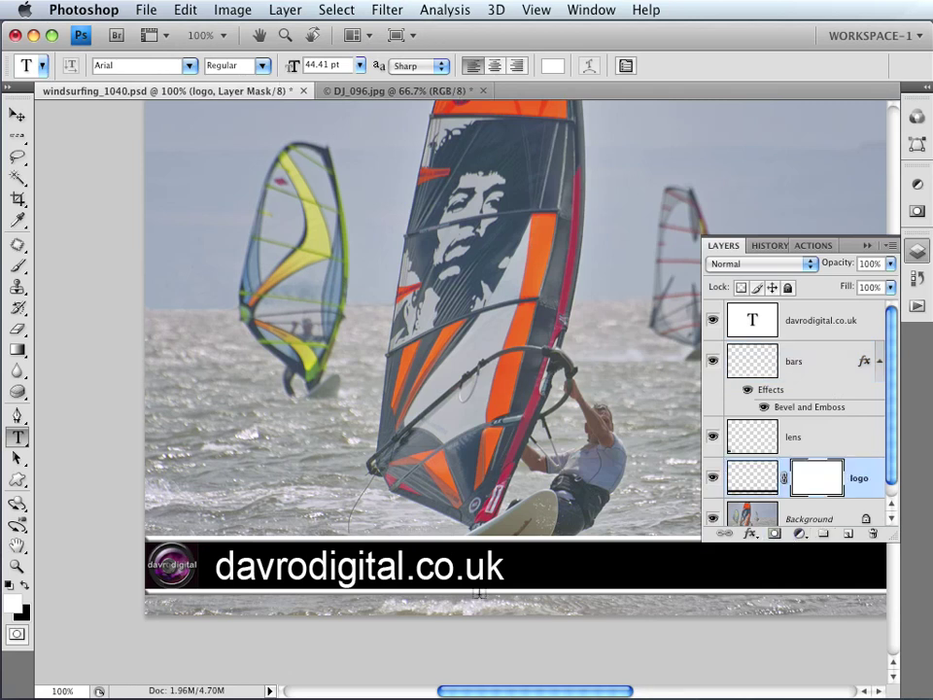
{"action": "key", "text": "super+minus"}
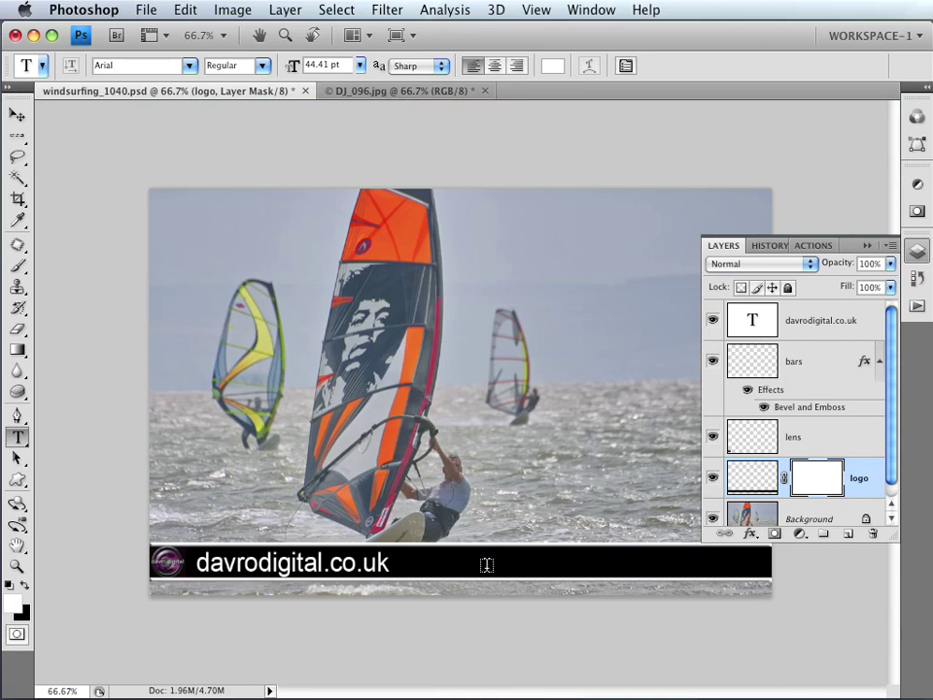
{"action": "left_click", "coordinate": [23, 350]}
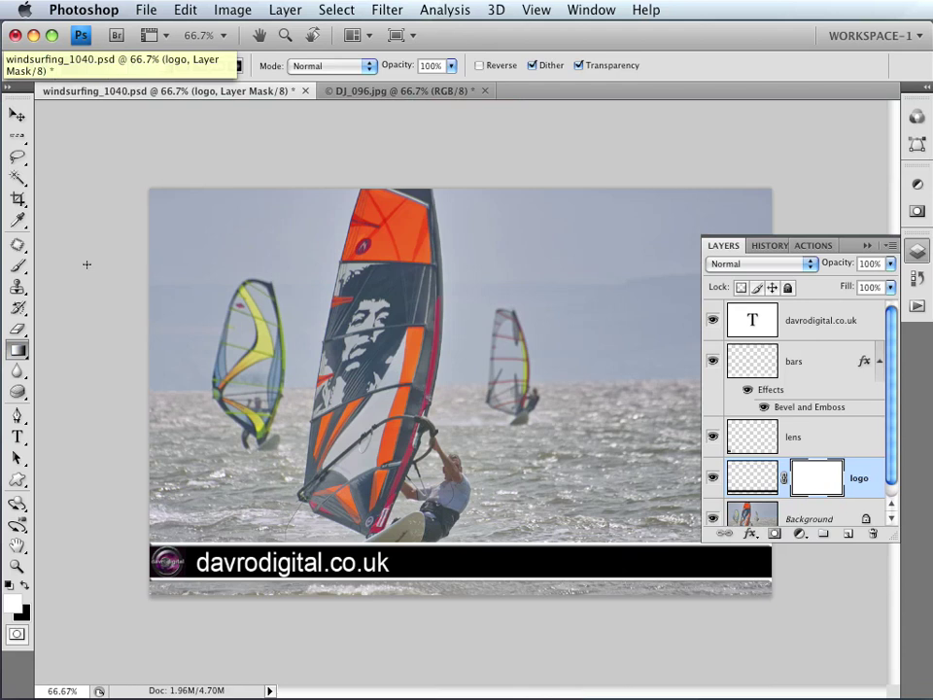
{"action": "key", "text": "d"}
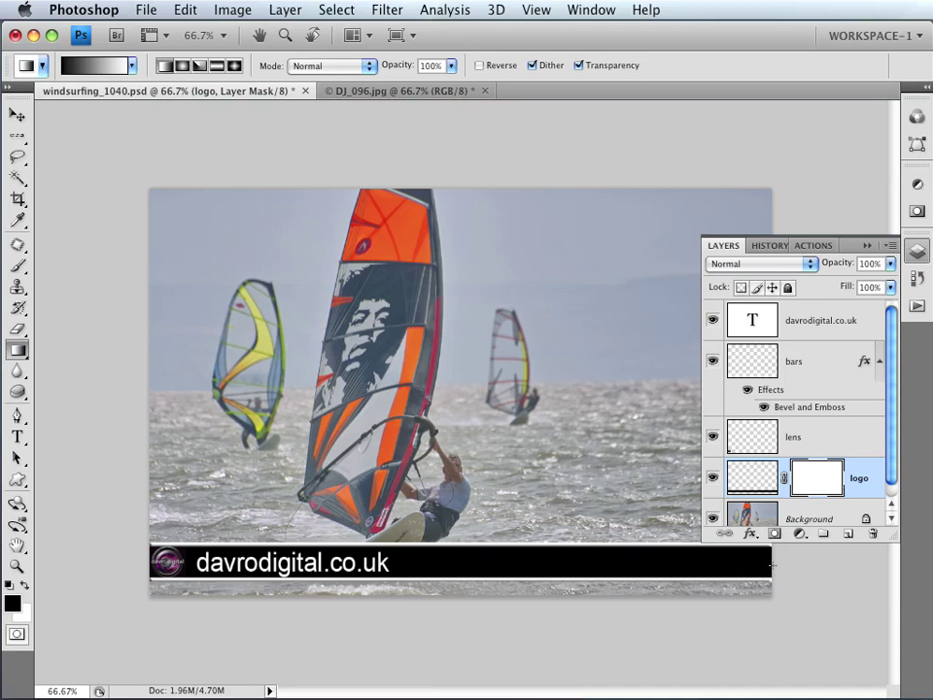
{"action": "left_click_drag", "start_coordinate": [771, 565], "coordinate": [387, 568]}
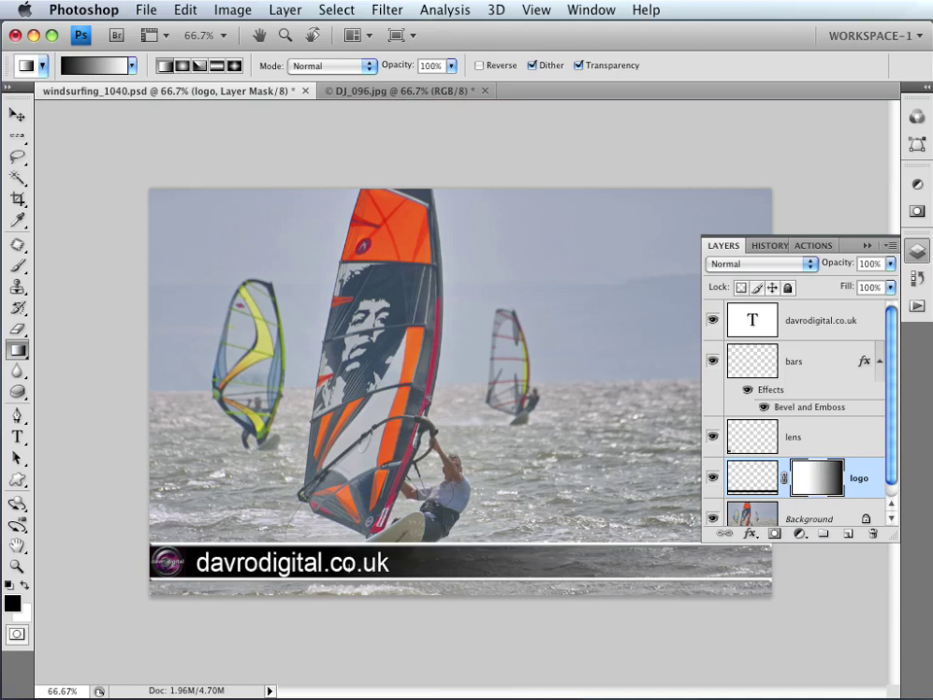
{"action": "left_click_drag", "start_coordinate": [771, 565], "coordinate": [348, 566]}
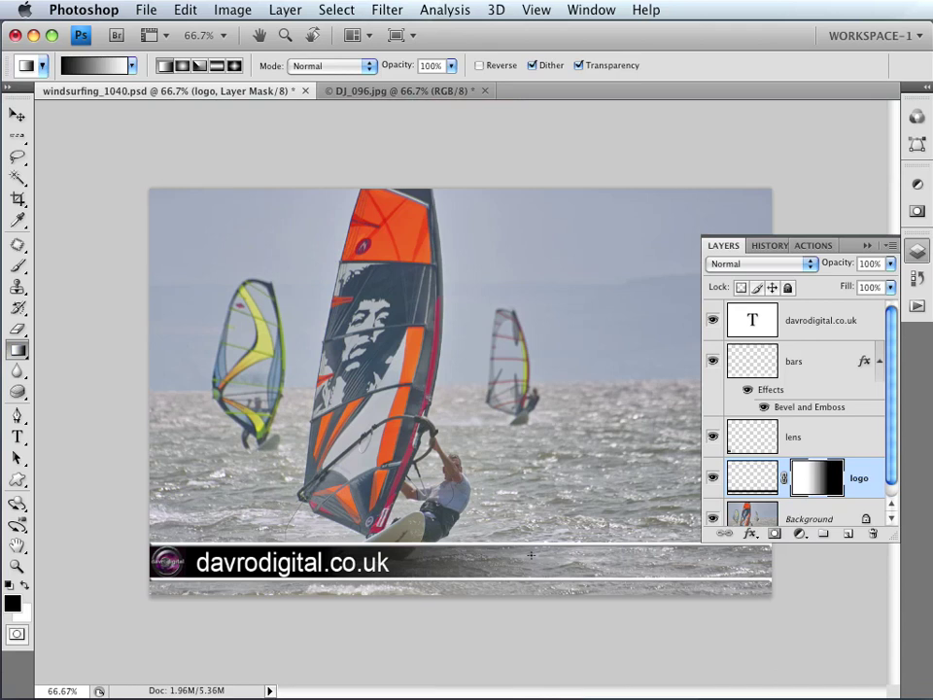
- Add a Drop Shadow to the bars layer alongside its Bevel and Emboss
{"action": "double_click", "coordinate": [804, 409]}
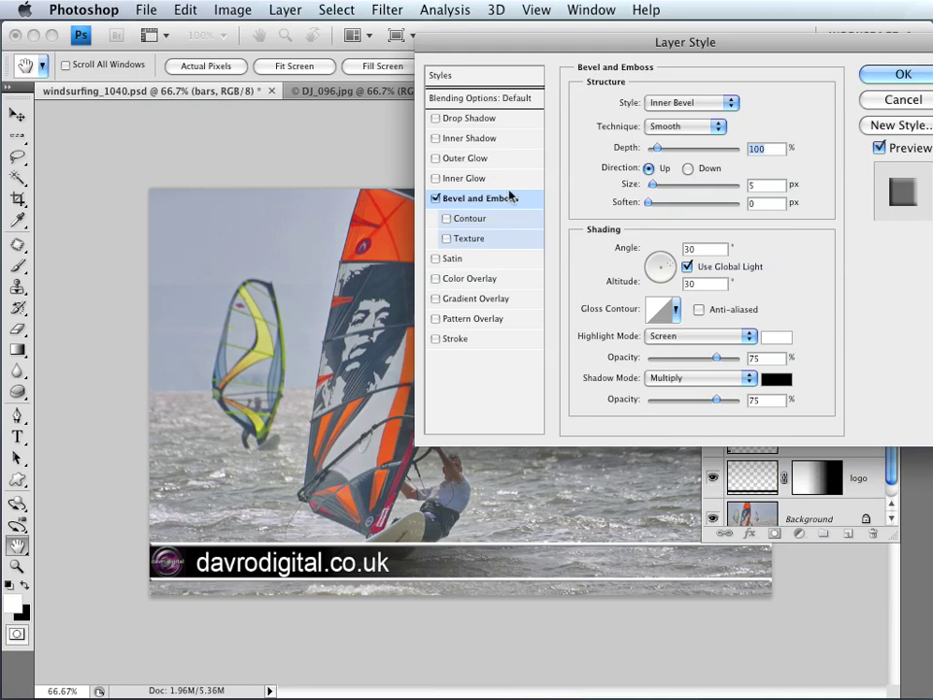
{"action": "left_click", "coordinate": [483, 118]}
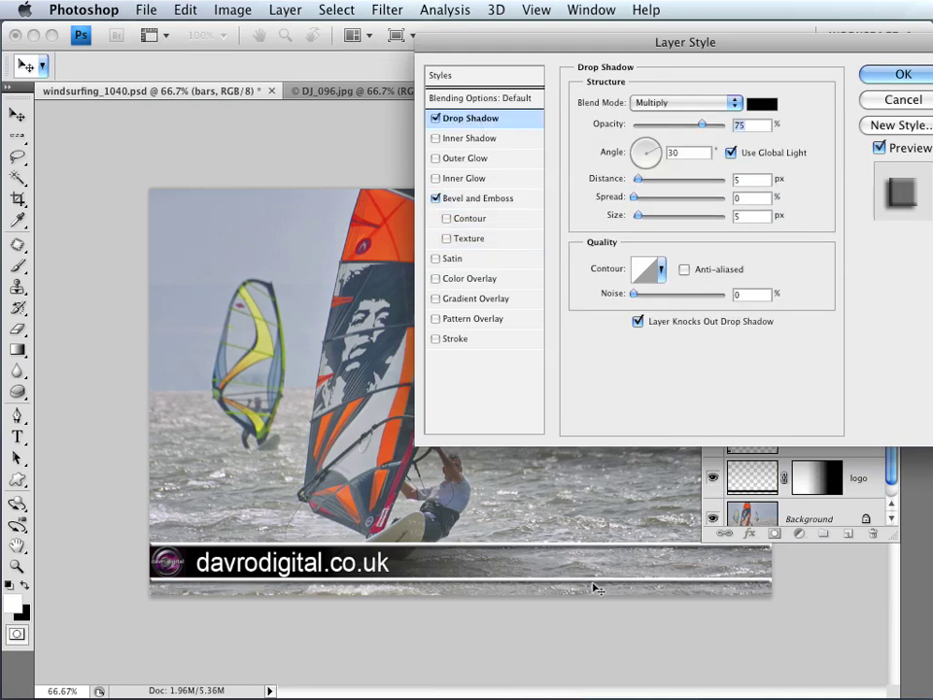
{"action": "left_click", "coordinate": [899, 76]}
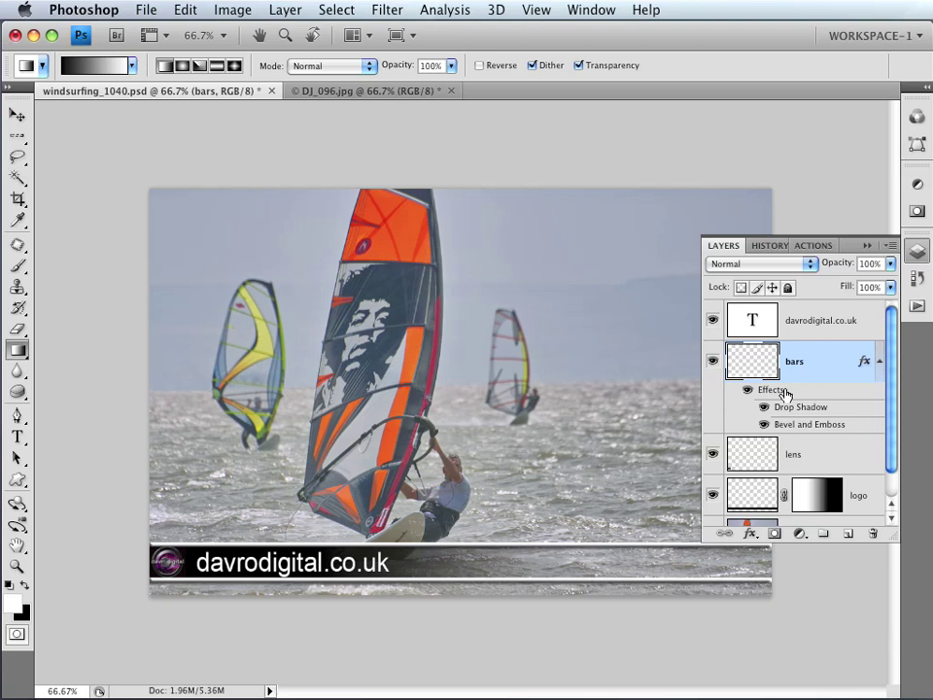
- Copy the bars' effects onto the davrodigital.co.uk text and hide the logo layer
{"action": "left_click_drag", "start_coordinate": [785, 391], "coordinate": [806, 332]}
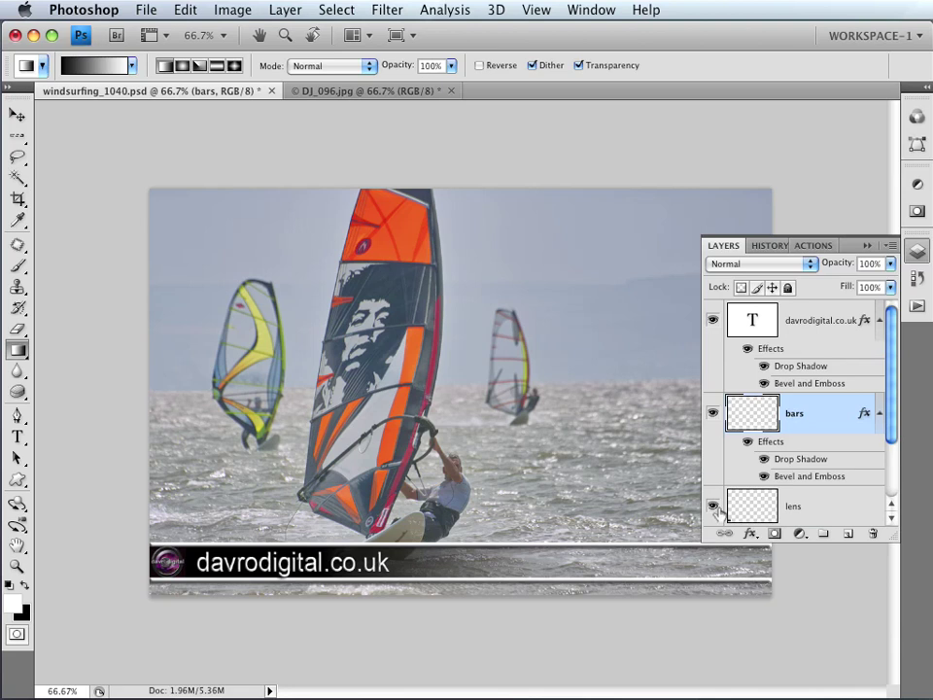
{"action": "left_click_drag", "start_coordinate": [892, 443], "coordinate": [891, 486]}
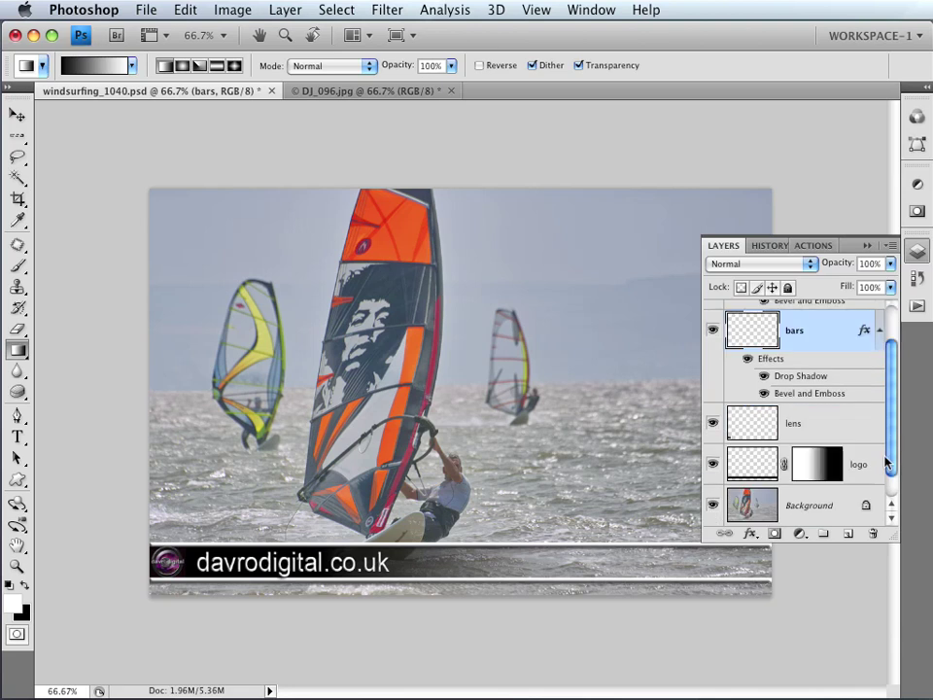
{"action": "left_click", "coordinate": [713, 465]}
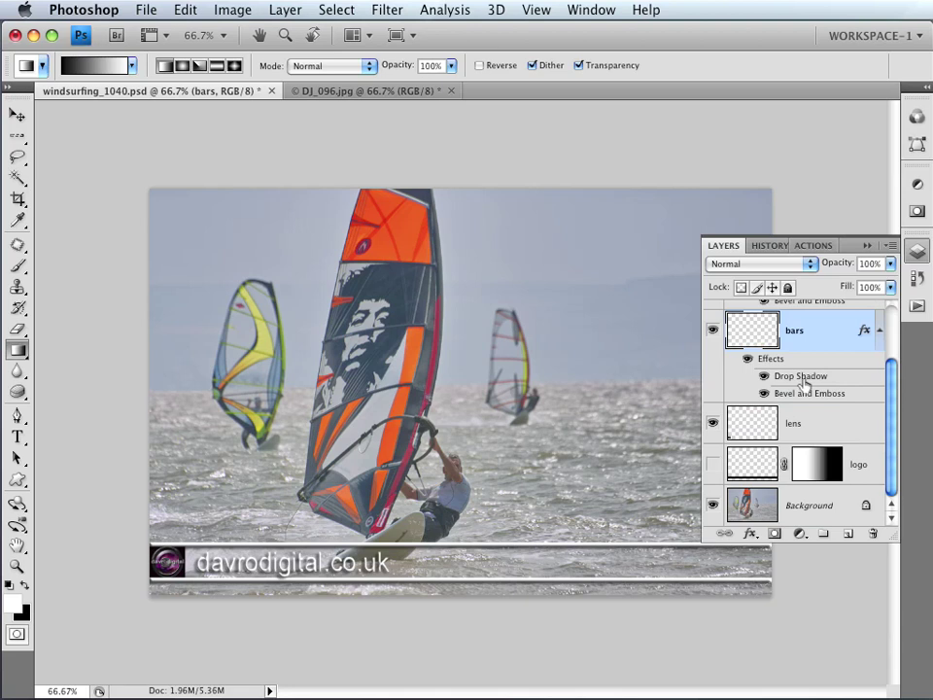
- Show the logo strip again and delete the text layer's Drop Shadow, leaving only Bevel and Emboss
{"action": "left_click", "coordinate": [713, 465]}
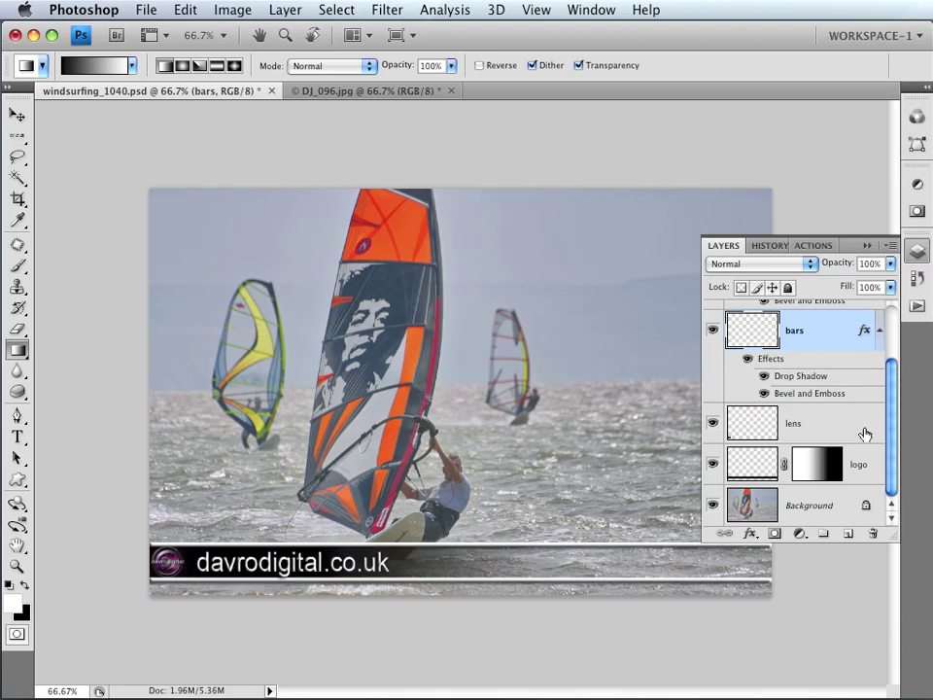
{"action": "left_click_drag", "start_coordinate": [891, 419], "coordinate": [896, 387]}
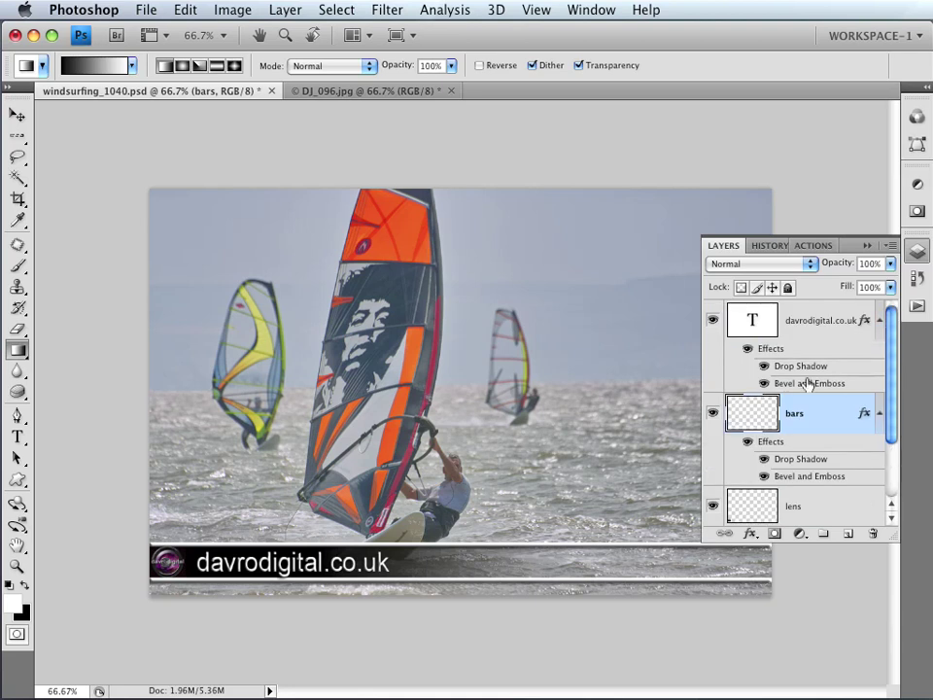
{"action": "left_click", "coordinate": [764, 365]}
{"action": "left_click_drag", "start_coordinate": [817, 373], "coordinate": [873, 533]}
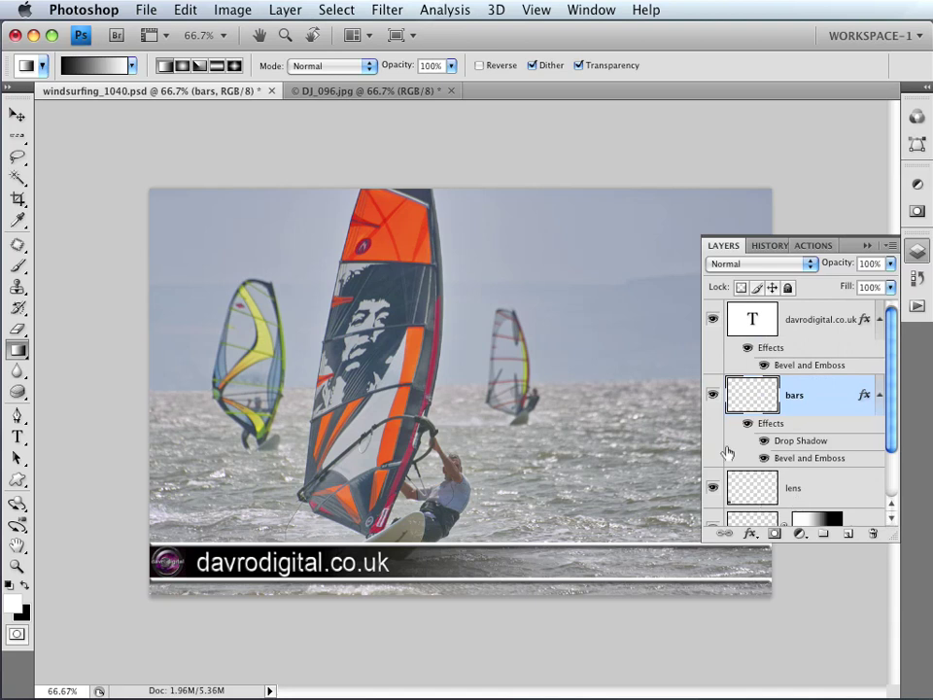
{"action": "left_click", "coordinate": [881, 321]}
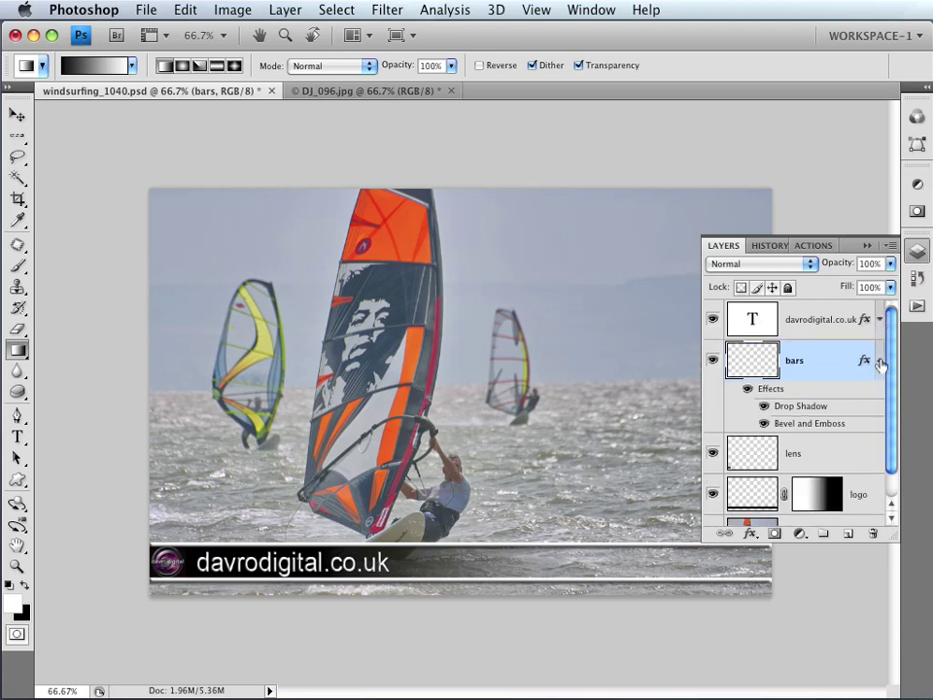
{"action": "left_click", "coordinate": [880, 361]}
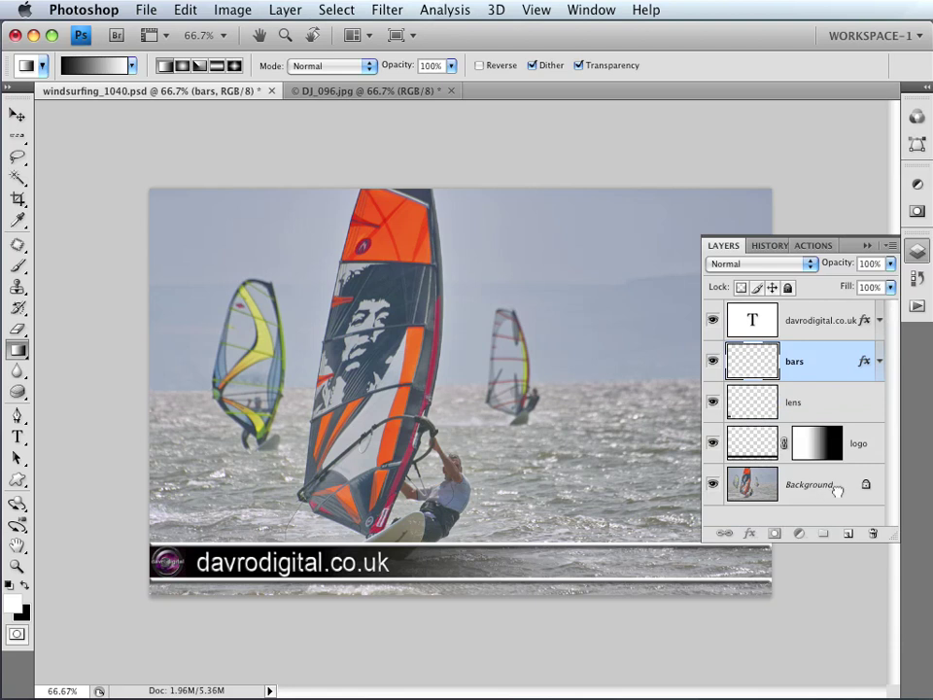
- Delete the Background photo layer and group the text, lens, logo and bars layers
{"action": "left_click_drag", "start_coordinate": [874, 534], "coordinate": [874, 534]}
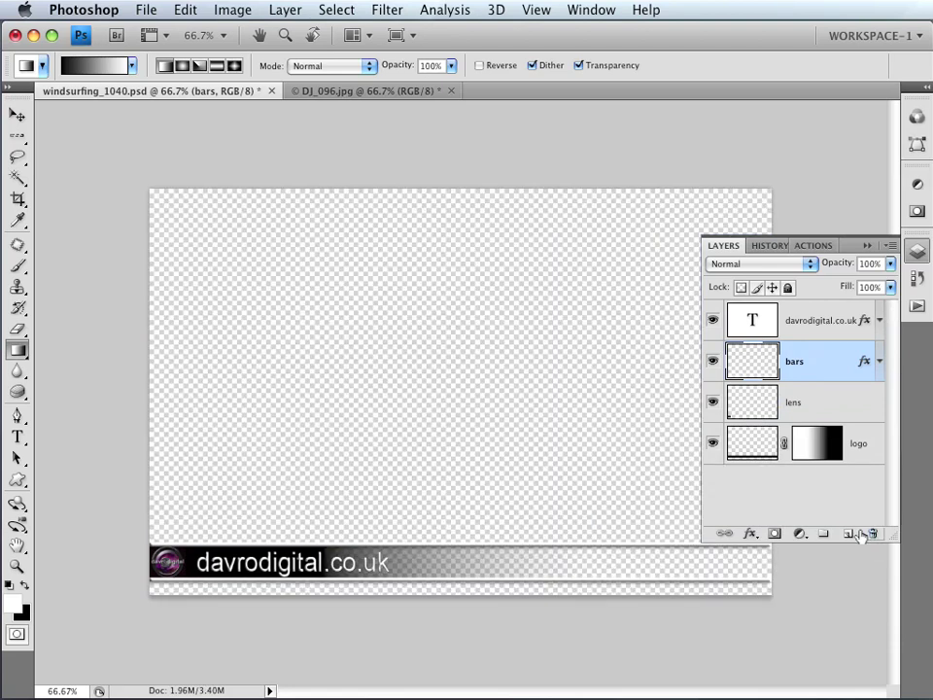
{"action": "left_click", "coordinate": [829, 322], "text": "shift"}
{"action": "left_click", "coordinate": [842, 401], "text": "shift"}
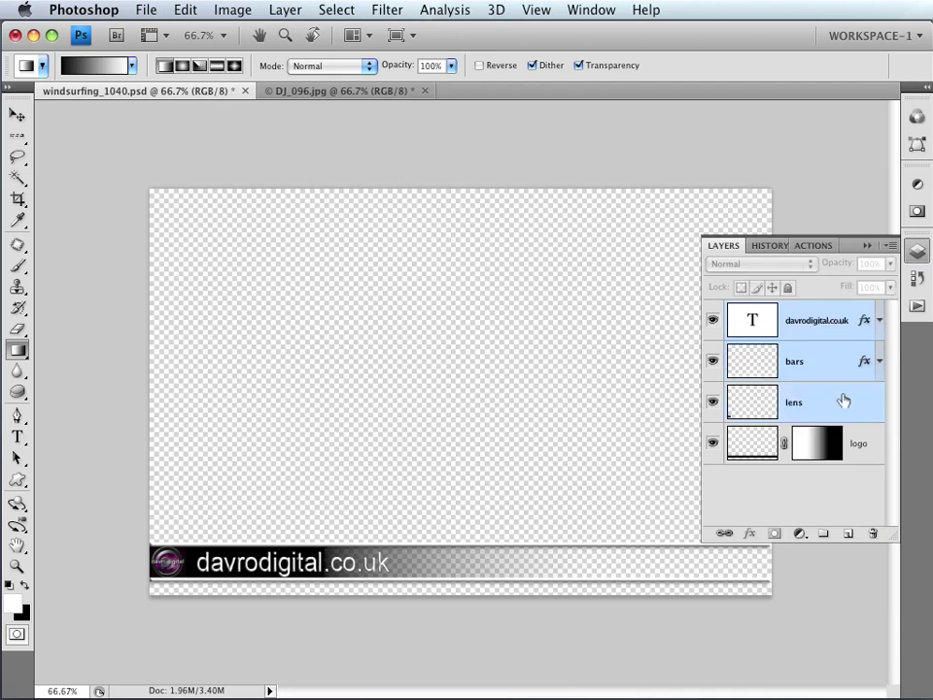
{"action": "left_click", "coordinate": [862, 445], "text": "shift"}
{"action": "key", "text": "super+g"}
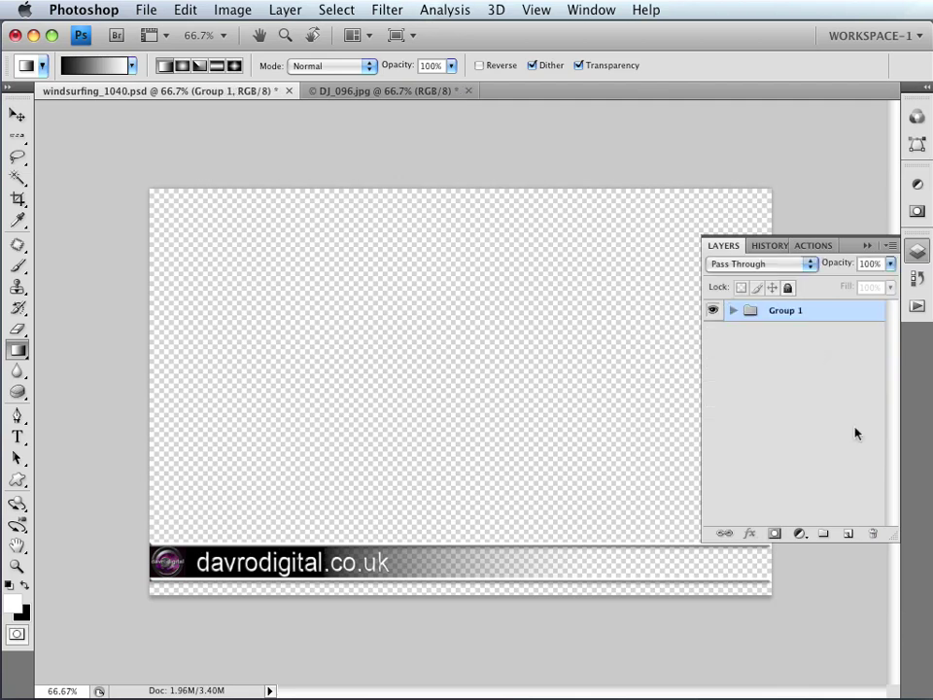
- Rename Group 1 to 'logo' and select the Crop tool
{"action": "double_click", "coordinate": [787, 311]}
{"action": "type", "text": "logo"}
{"action": "key", "text": "Return"}
{"action": "left_click", "coordinate": [734, 311]}
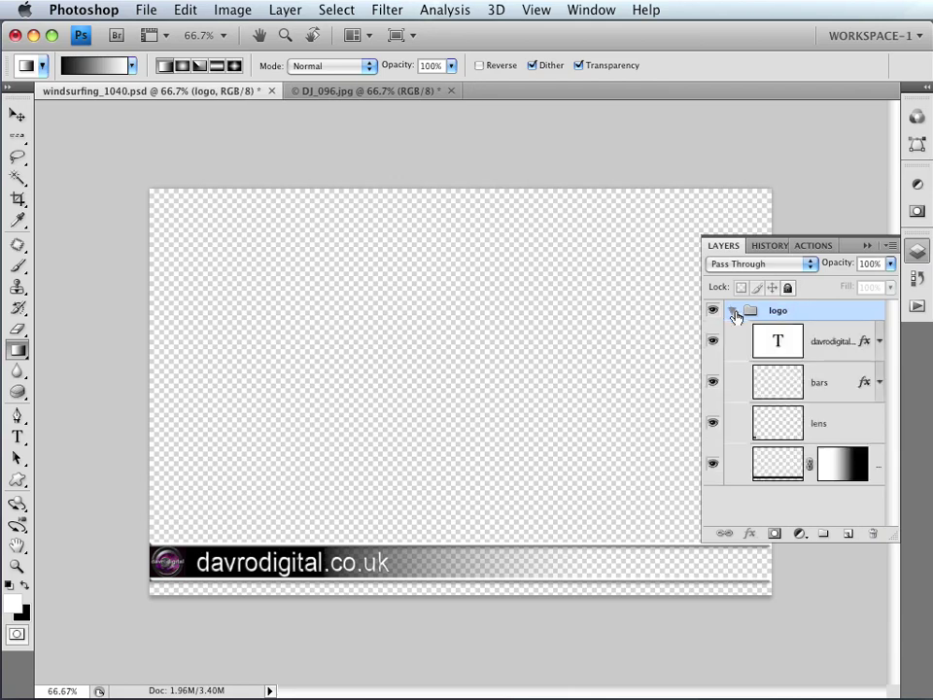
{"action": "left_click", "coordinate": [734, 311]}
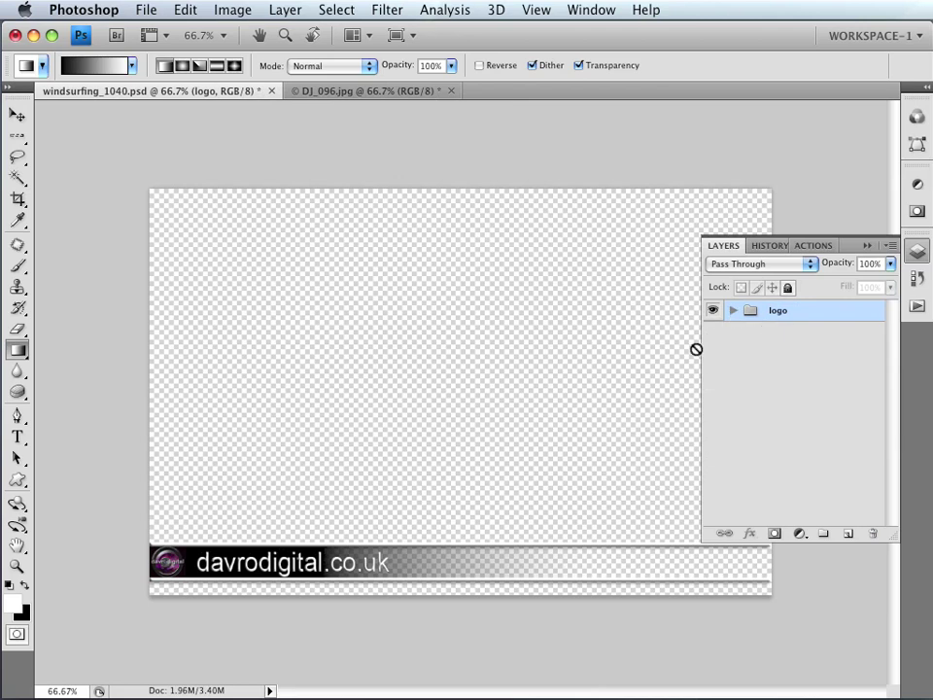
{"action": "left_click", "coordinate": [18, 199]}
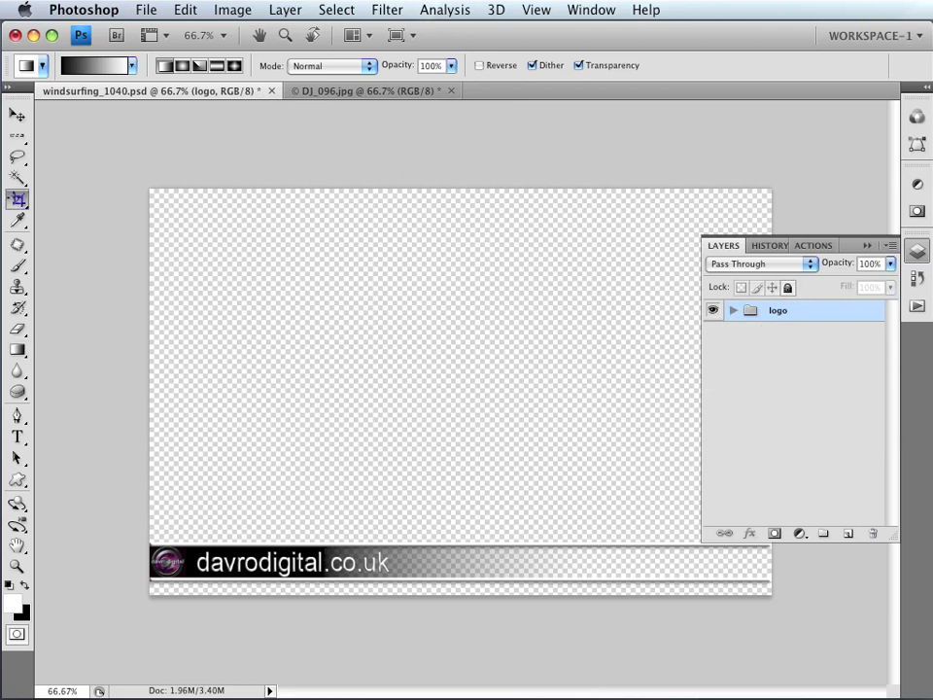
- Crop to the banner strip and save it in Photoshop format as logo-small.psd in Working
{"action": "left_click_drag", "start_coordinate": [141, 520], "coordinate": [822, 608]}
{"action": "key", "text": "Return"}
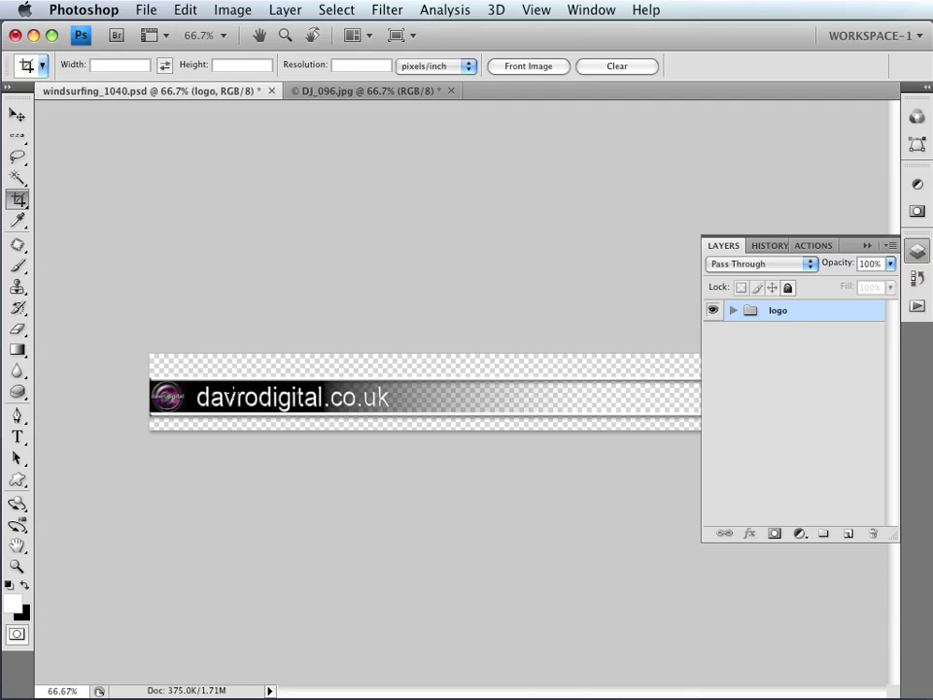
{"action": "left_click", "coordinate": [145, 10]}
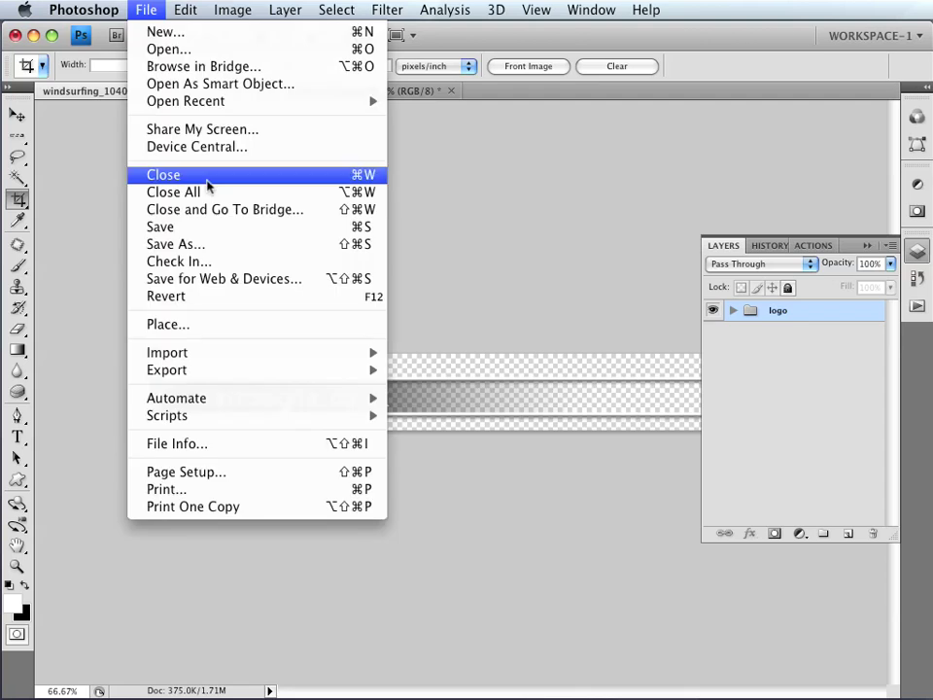
{"action": "left_click", "coordinate": [224, 245]}
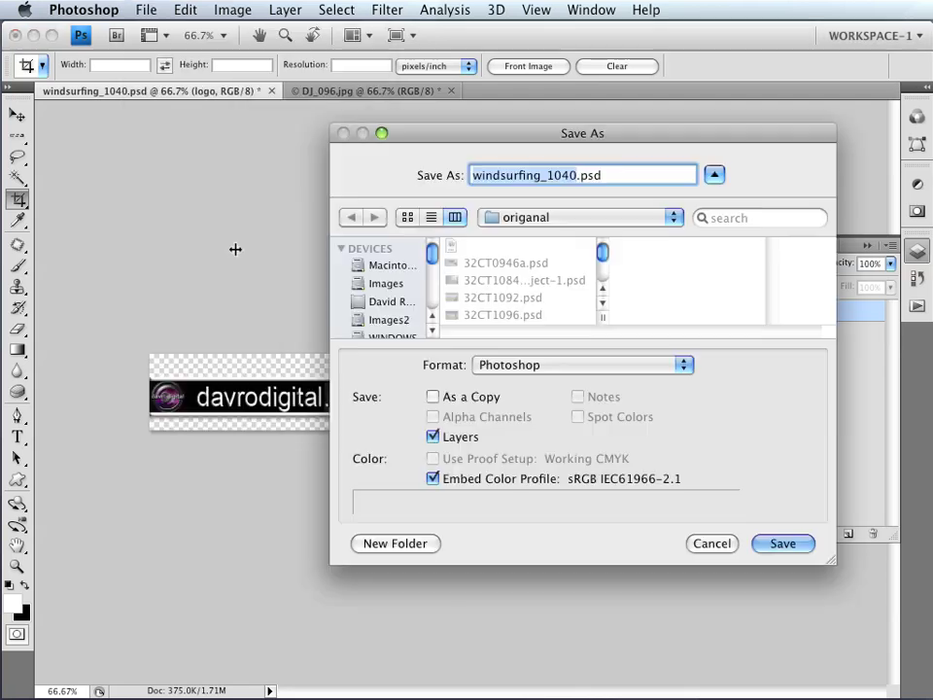
{"action": "left_click", "coordinate": [526, 218]}
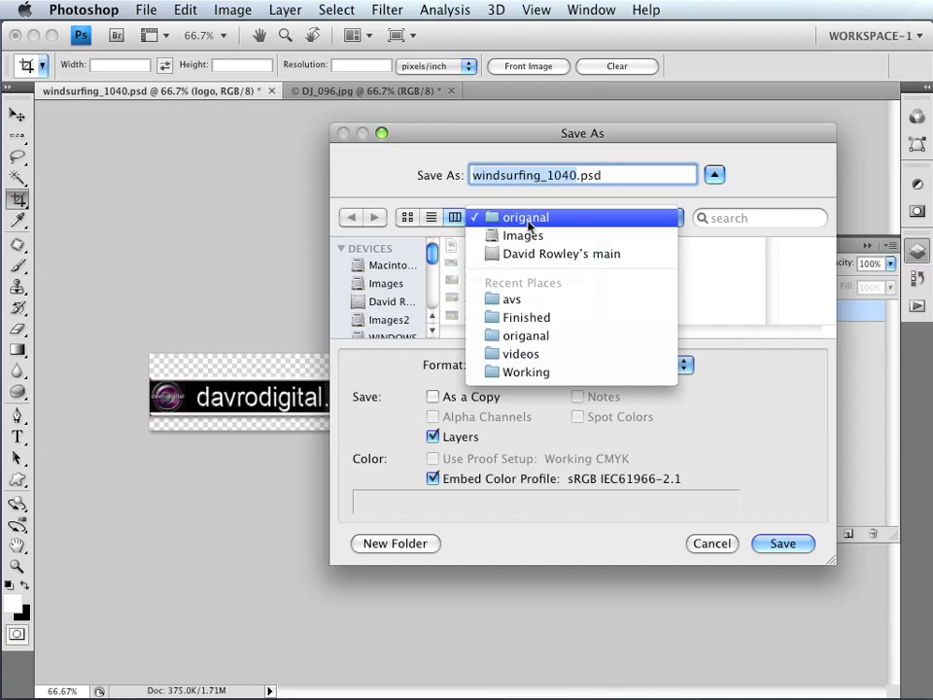
{"action": "left_click", "coordinate": [547, 368]}
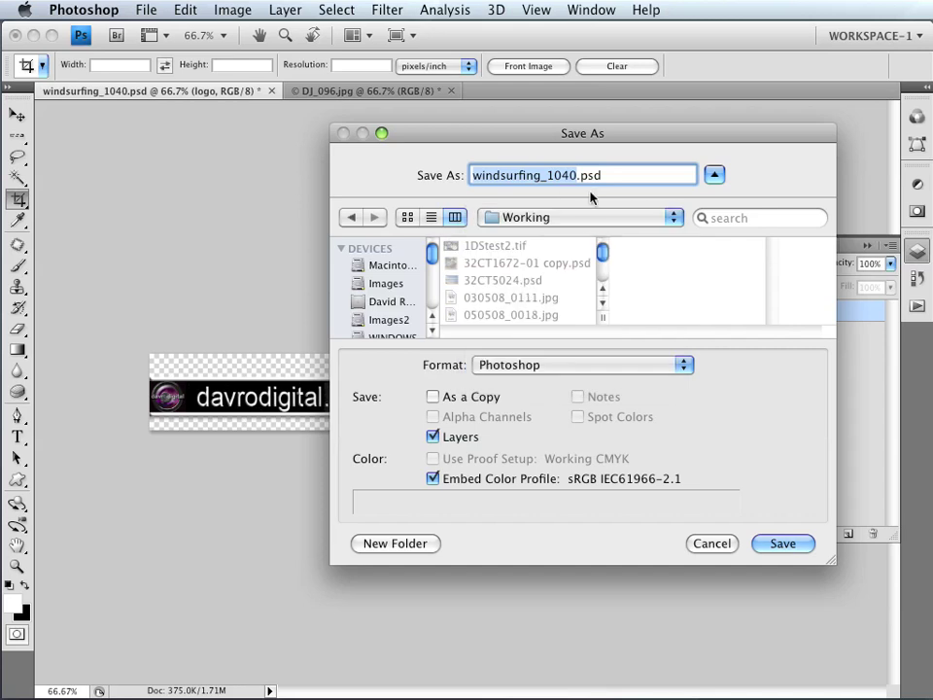
{"action": "type", "text": "logo"}
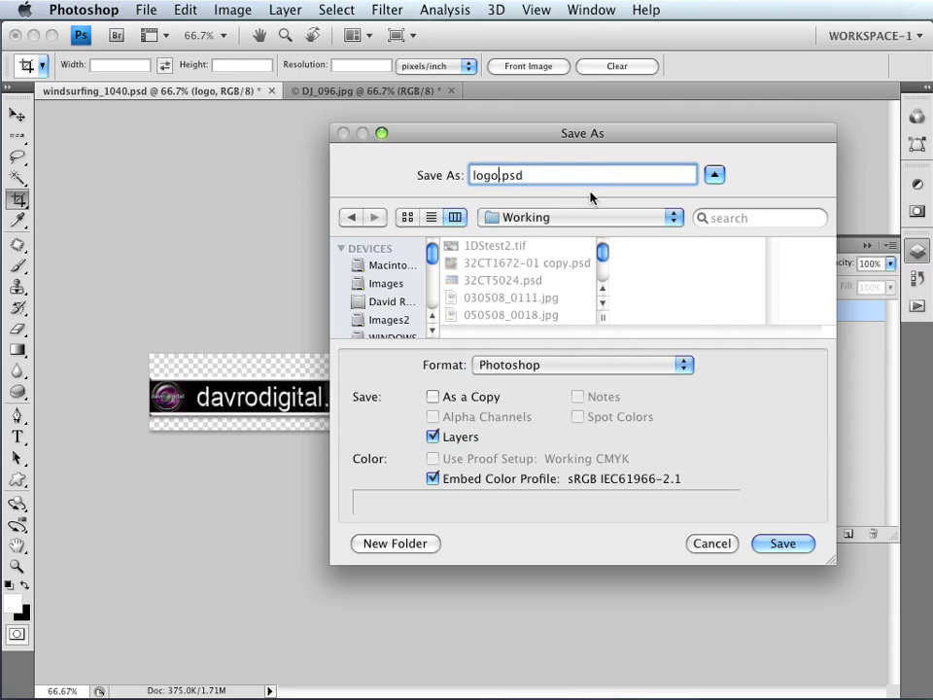
{"action": "type", "text": "-small"}
{"action": "left_click", "coordinate": [481, 364]}
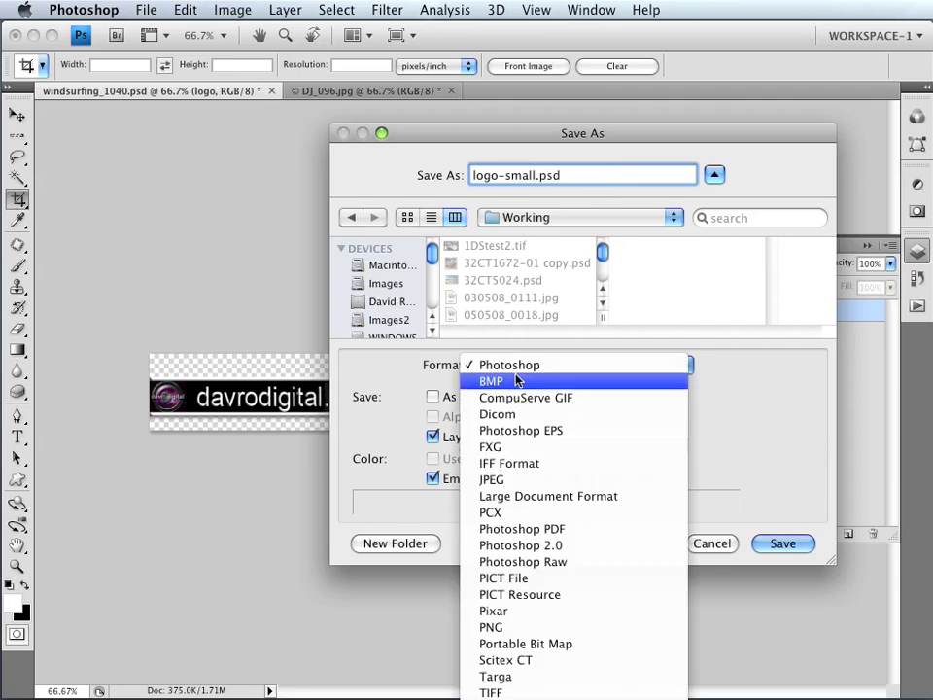
{"action": "left_click", "coordinate": [519, 367]}
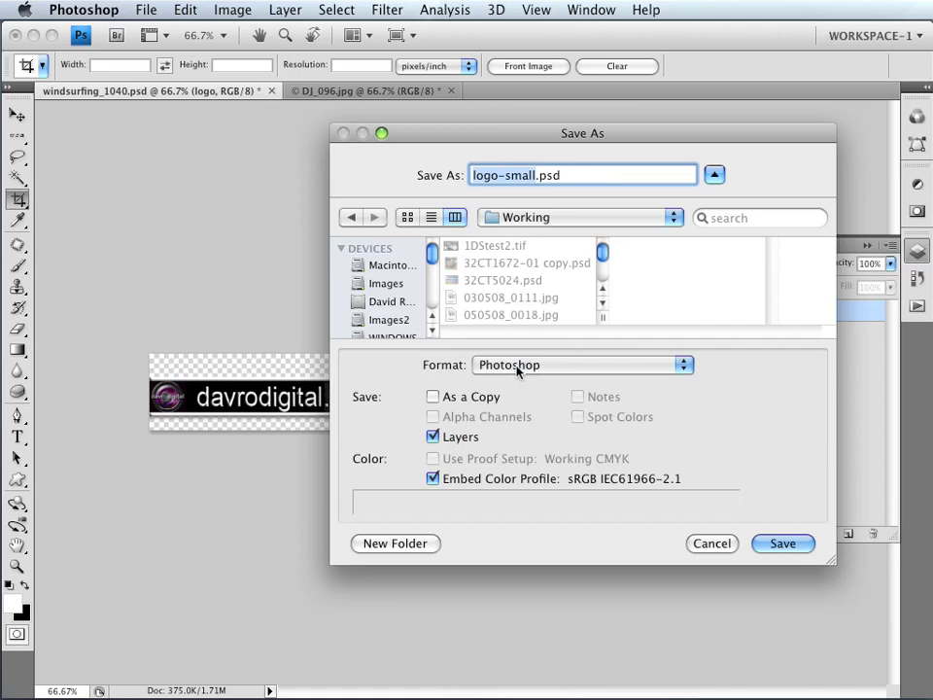
{"action": "left_click", "coordinate": [782, 545]}
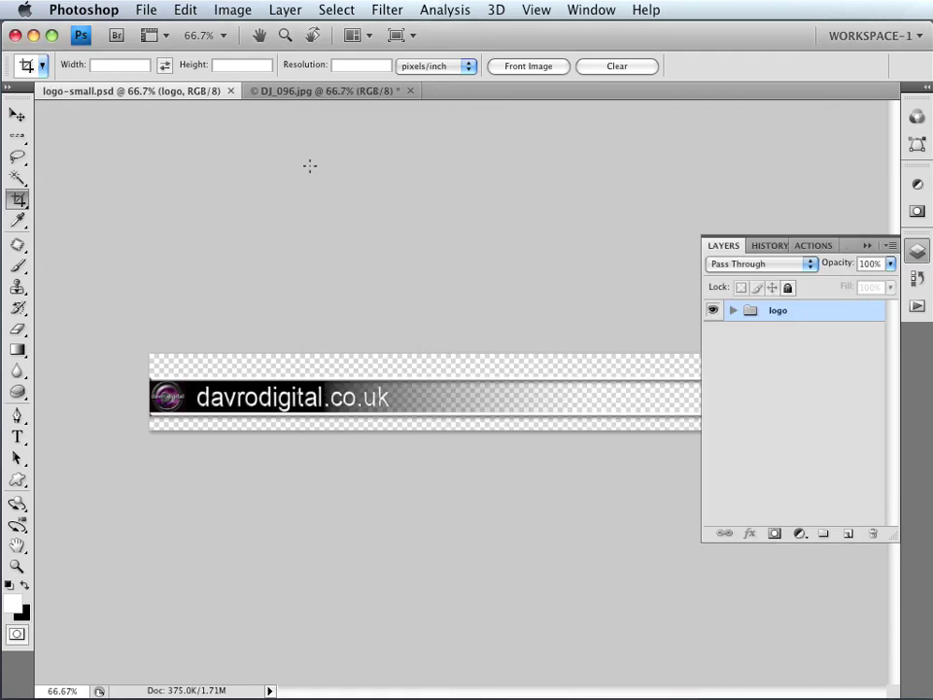
- Close and reopen logo-small.psd via Open Recent, then drag its logo group onto DJ_096.jpg
{"action": "left_click", "coordinate": [231, 91]}
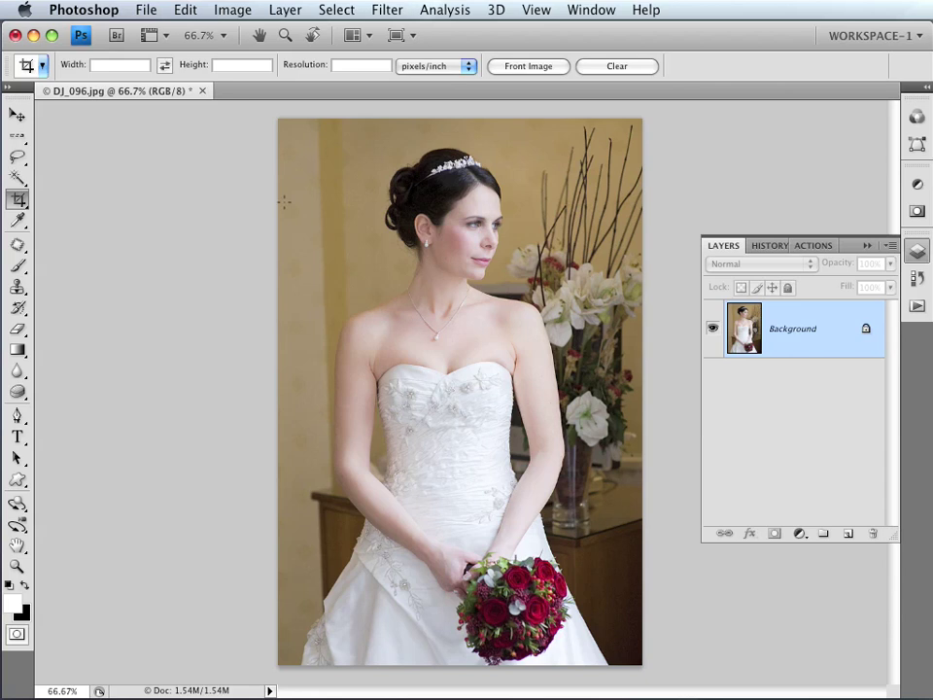
{"action": "left_click", "coordinate": [143, 13]}
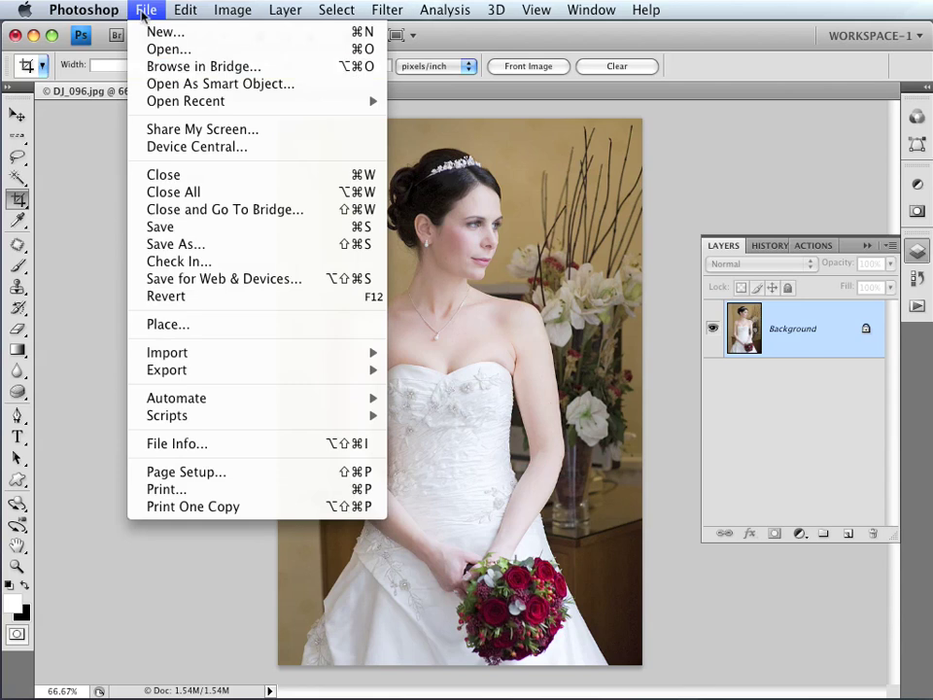
{"action": "mouse_move", "coordinate": [250, 101]}
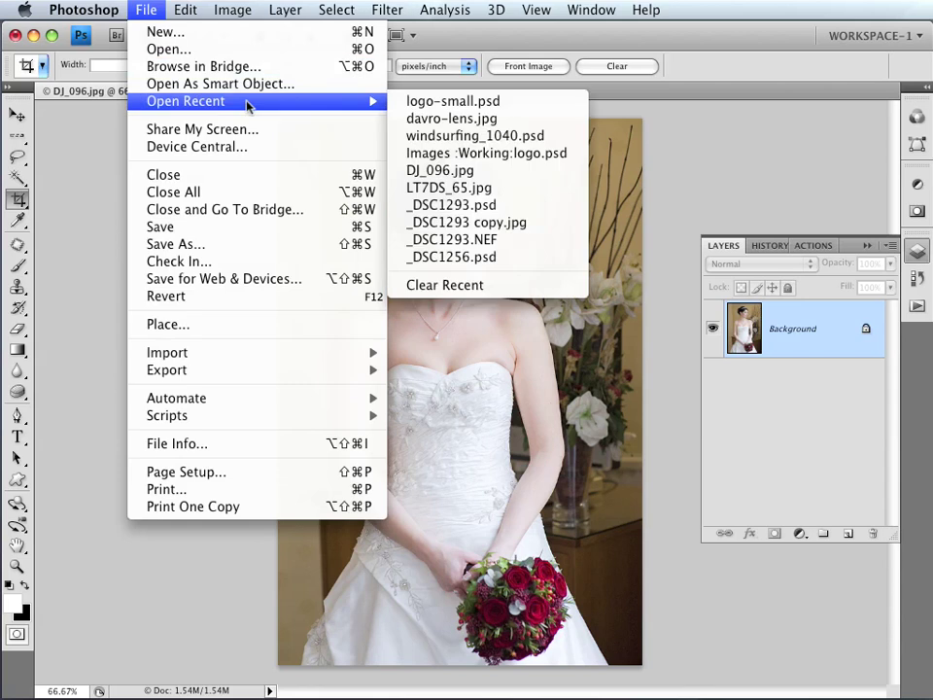
{"action": "left_click", "coordinate": [468, 105]}
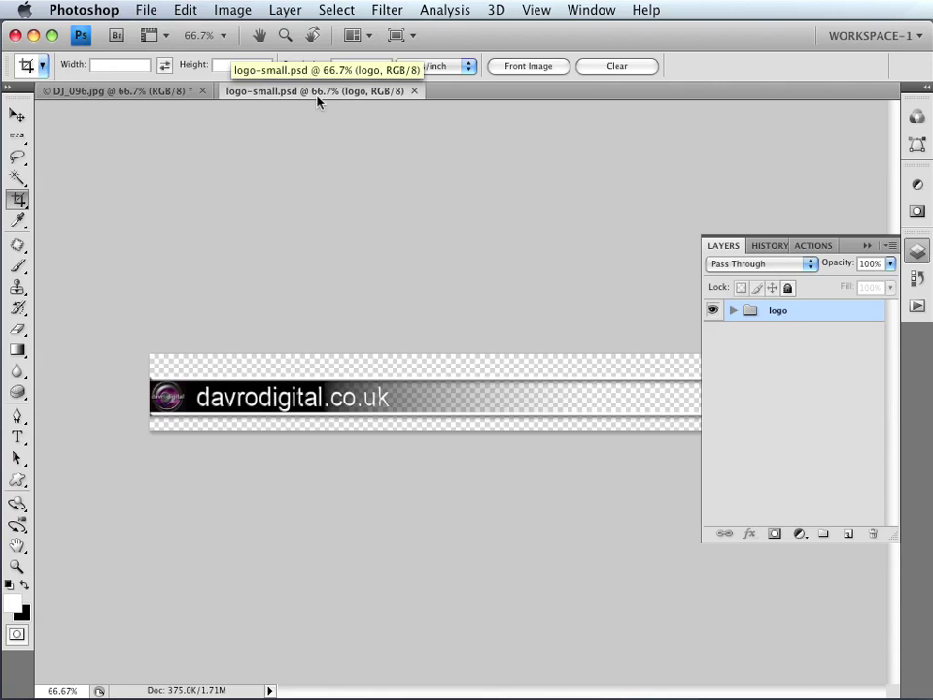
{"action": "left_click_drag", "start_coordinate": [317, 100], "coordinate": [373, 136]}
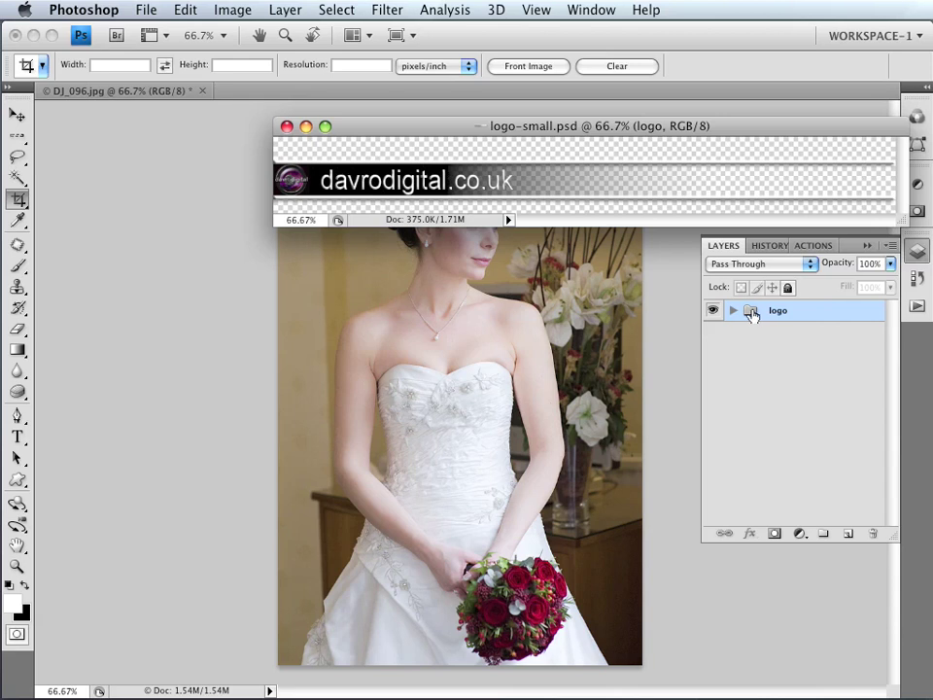
{"action": "left_click_drag", "start_coordinate": [752, 314], "coordinate": [433, 494]}
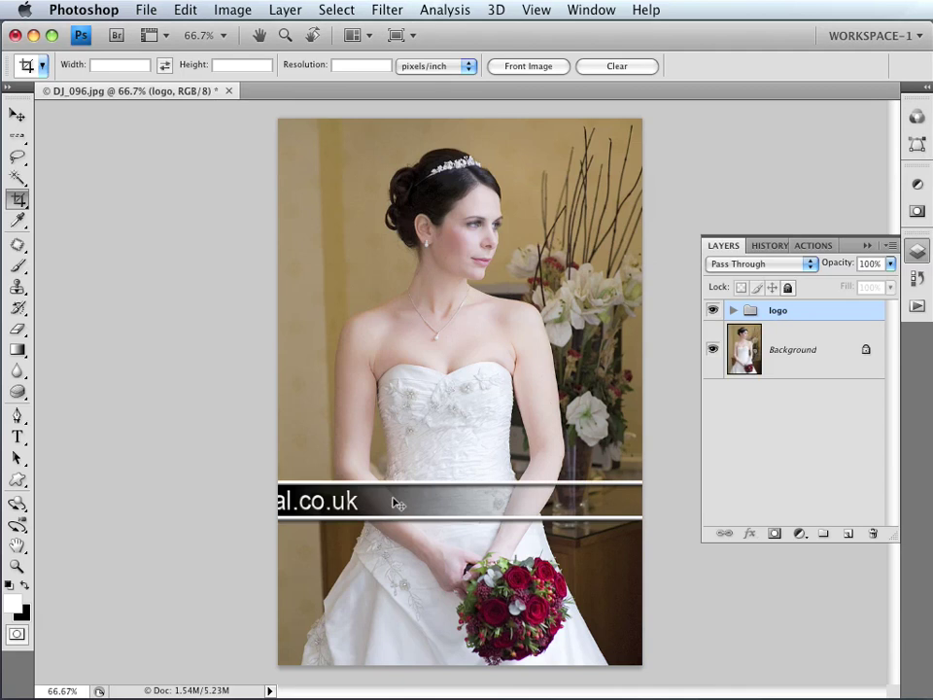
- Scale the banner to 71.8% and position it along the photo's bottom-left edge
{"action": "left_click_drag", "start_coordinate": [394, 500], "coordinate": [550, 586]}
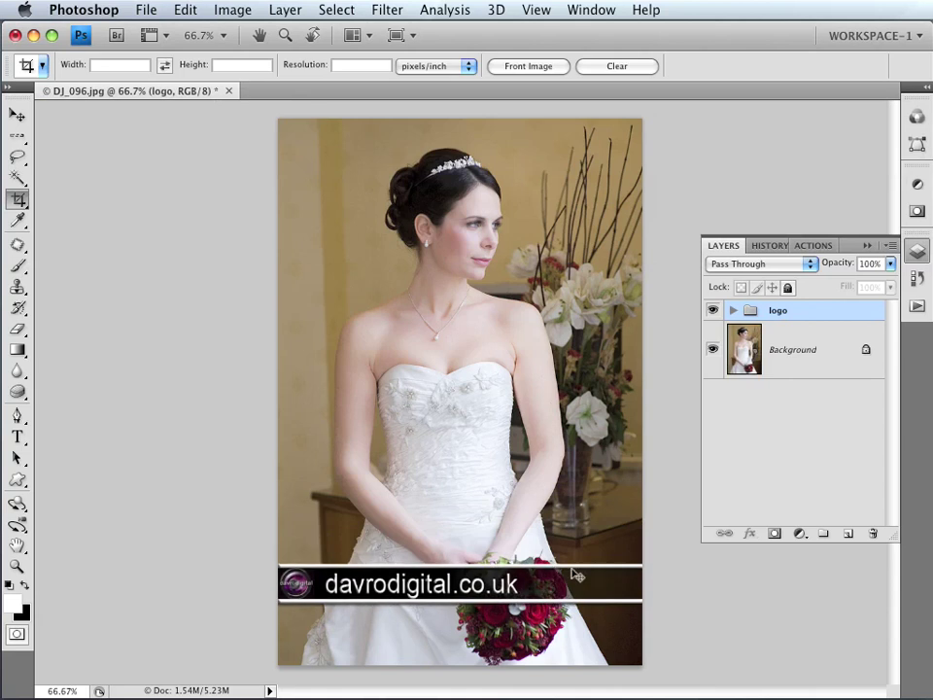
{"action": "key", "text": "ctrl+t"}
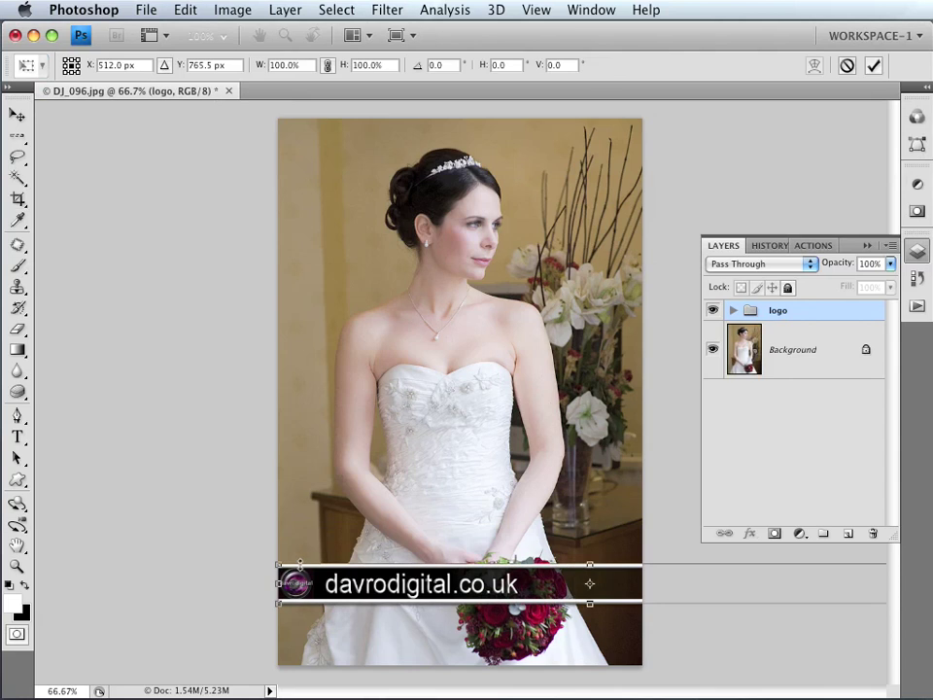
{"action": "left_click_drag", "start_coordinate": [274, 563], "coordinate": [455, 576]}
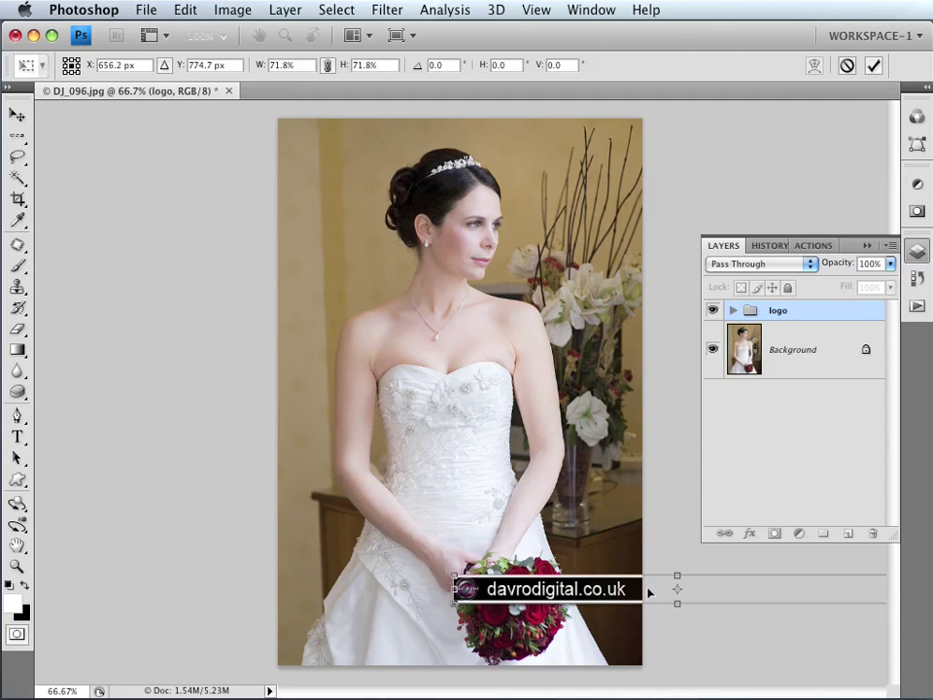
{"action": "left_click_drag", "start_coordinate": [650, 592], "coordinate": [478, 606]}
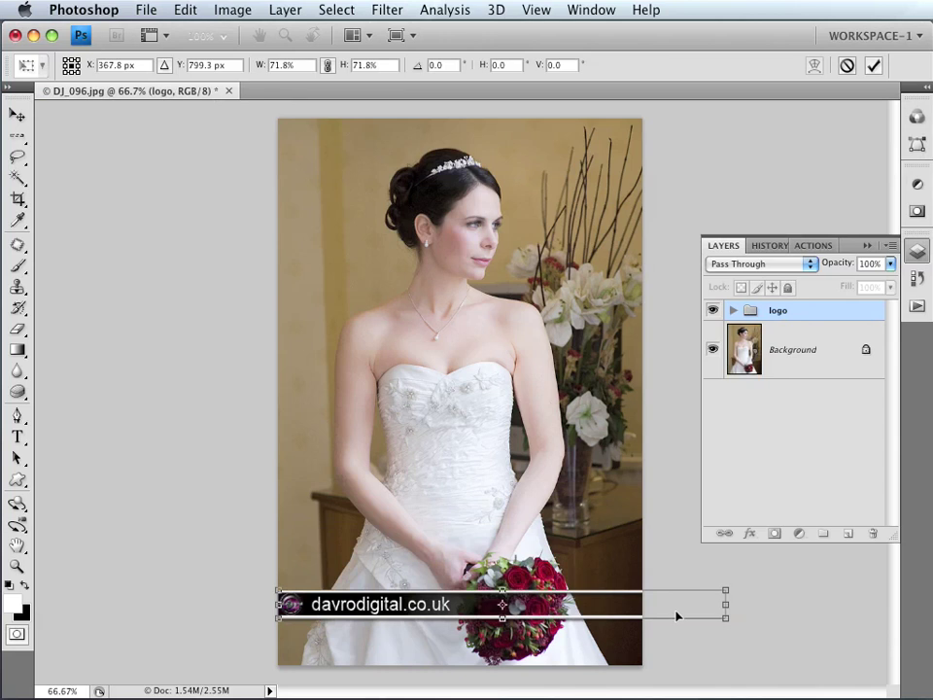
{"action": "key", "text": "Return"}
{"action": "key", "text": "c"}
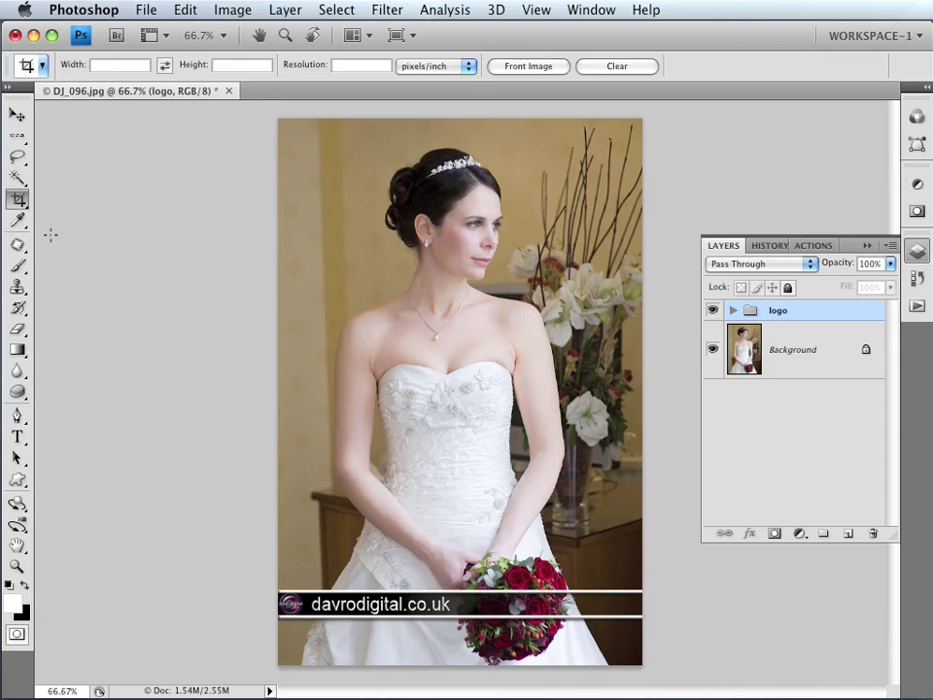
- Crop to the full photo to trim the overhang, then hide the bars and logo layers
{"action": "left_click_drag", "start_coordinate": [595, 334], "coordinate": [640, 674]}
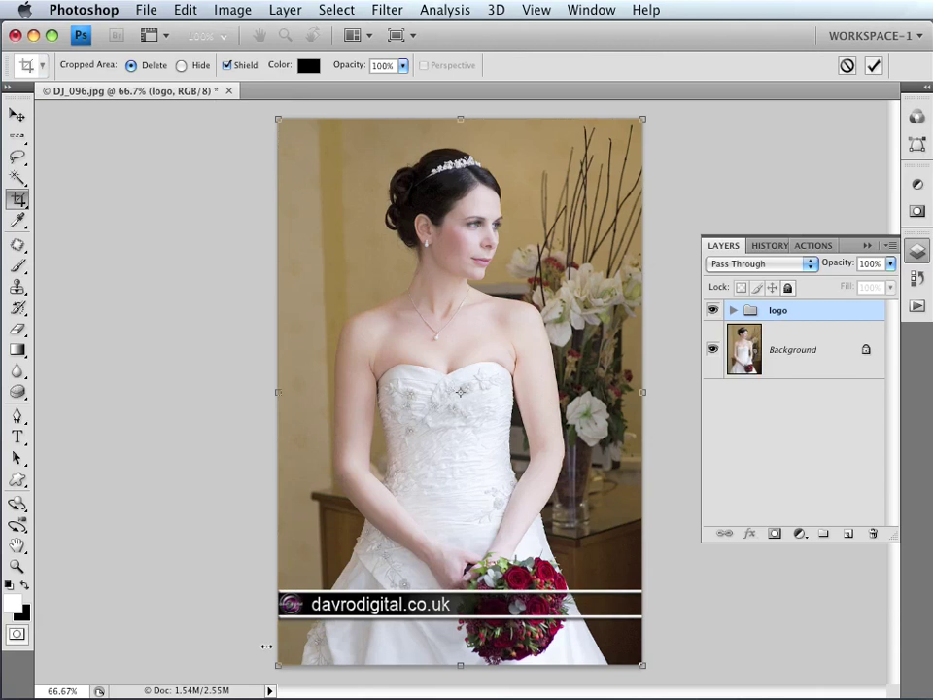
{"action": "key", "text": "Return"}
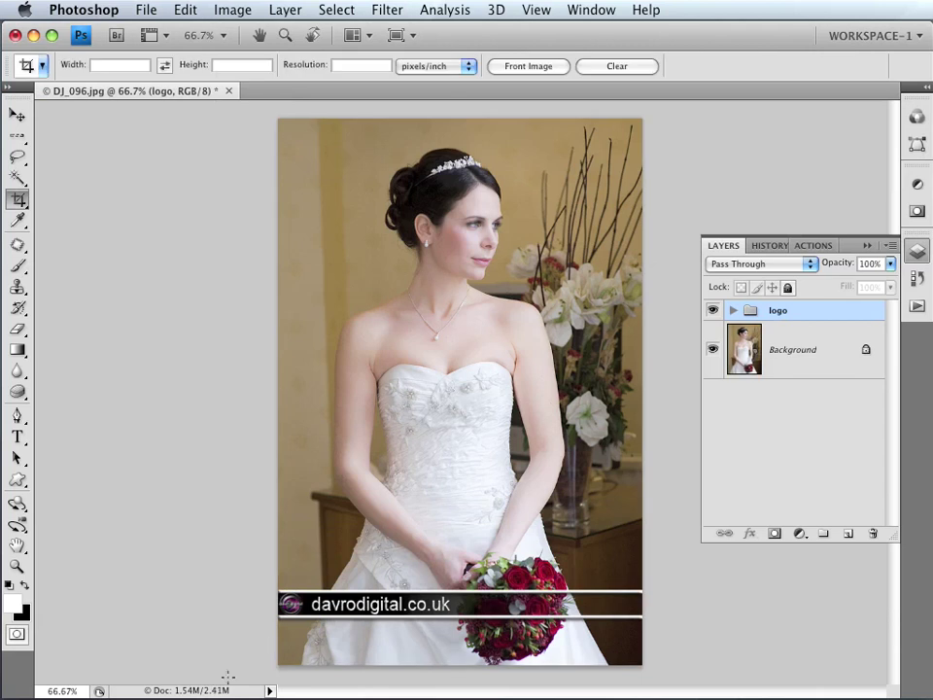
{"action": "left_click", "coordinate": [732, 311]}
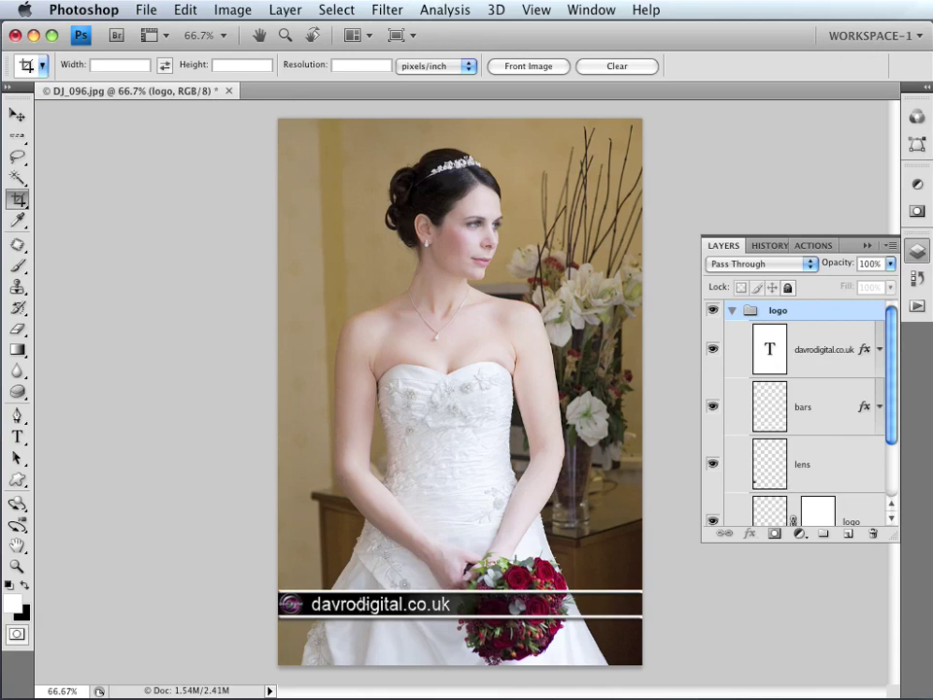
{"action": "left_click", "coordinate": [712, 406]}
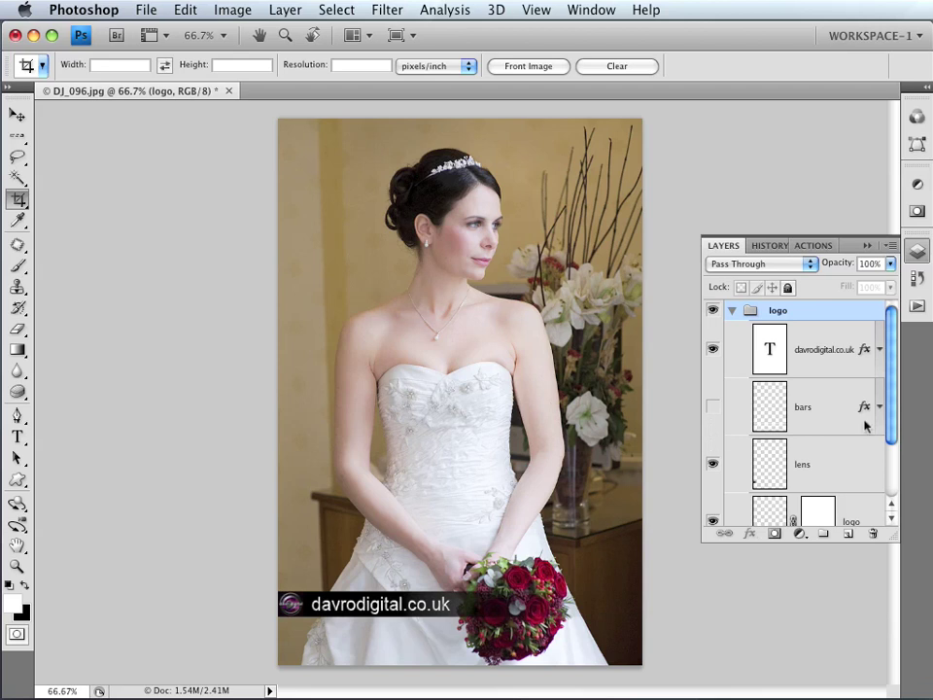
{"action": "left_click_drag", "start_coordinate": [896, 417], "coordinate": [900, 459]}
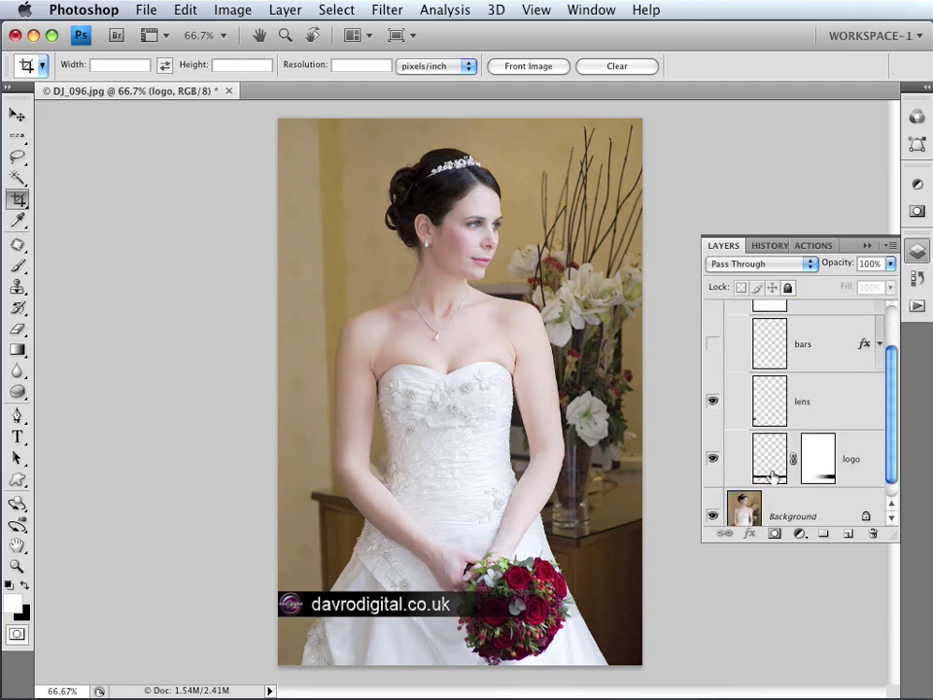
{"action": "left_click", "coordinate": [714, 459]}
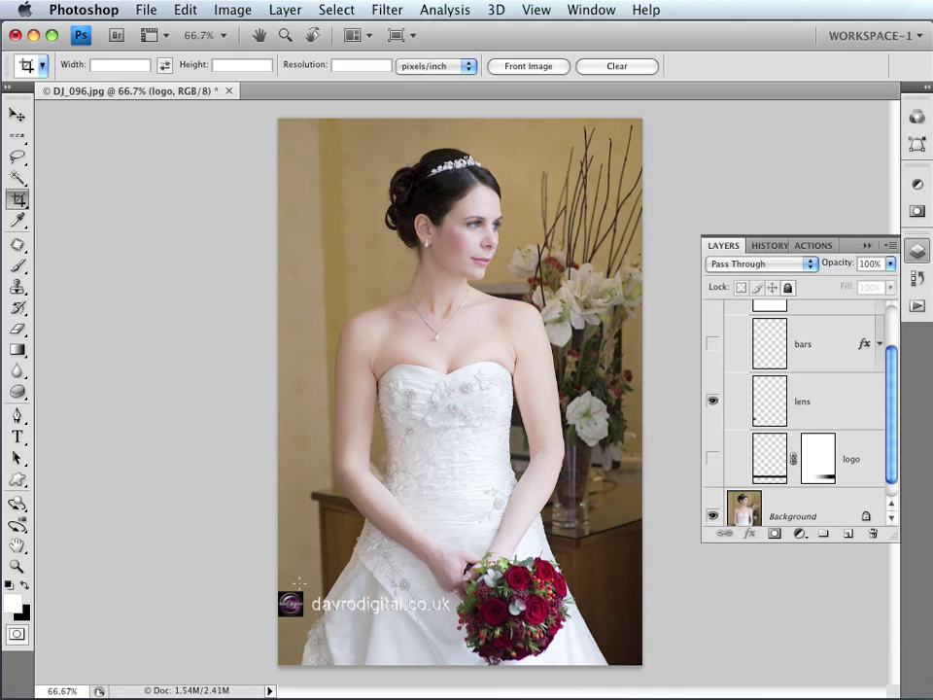